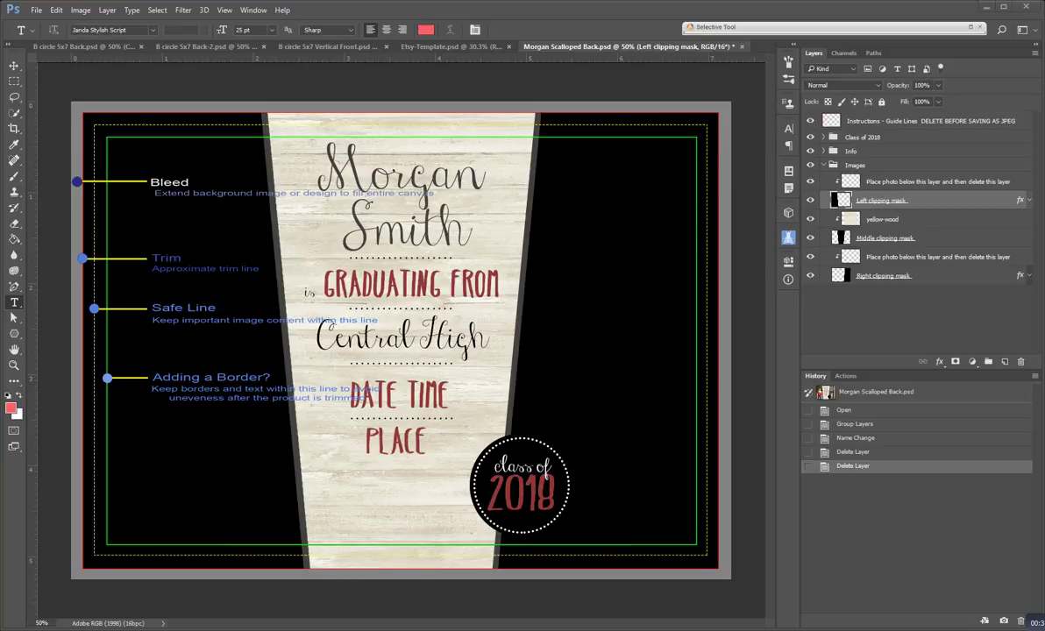
Switch to Lightroom and open the selected photos JMP_4942.tif and JMP_9298-Warm.tif in Photoshop as copies with Lightroom adjustments
{"action": "key", "text": "alt+Tab"}
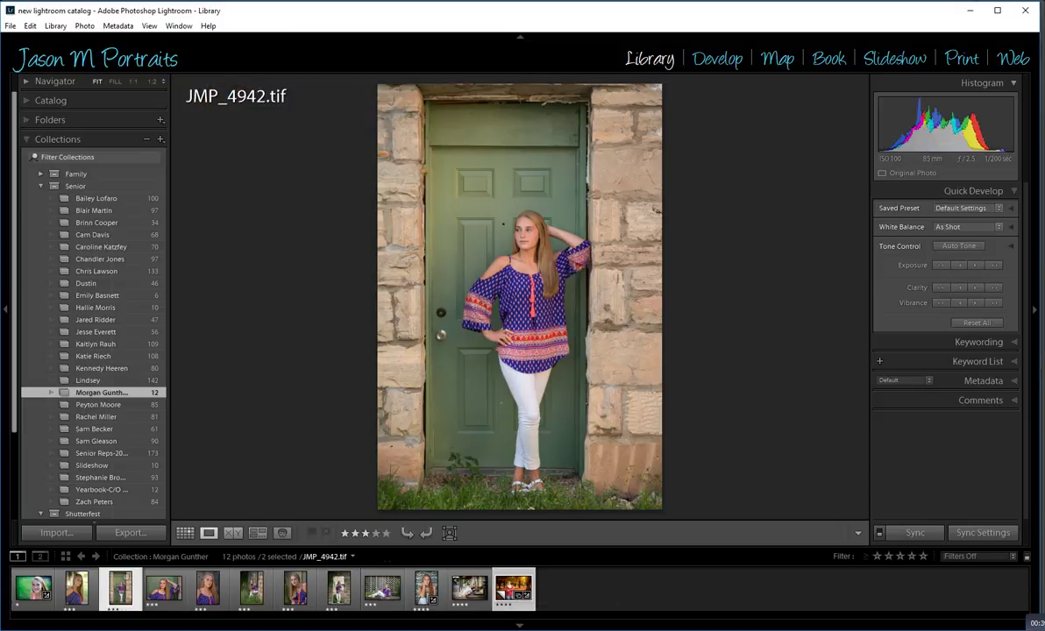
{"action": "right_click", "coordinate": [114, 585]}
{"action": "mouse_move", "coordinate": [175, 311]}
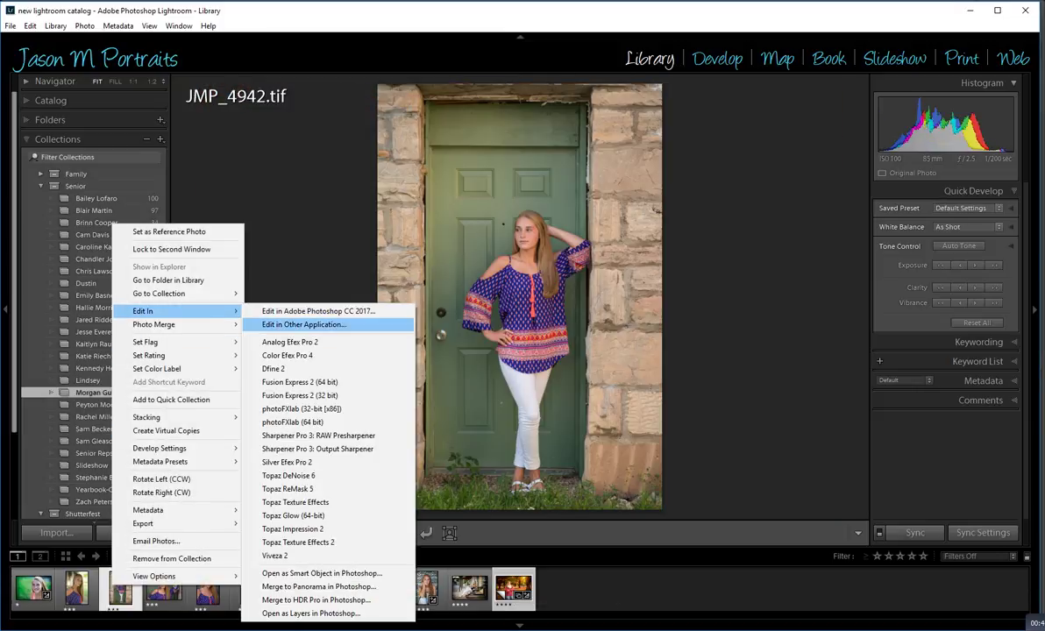
{"action": "key", "text": "Escape"}
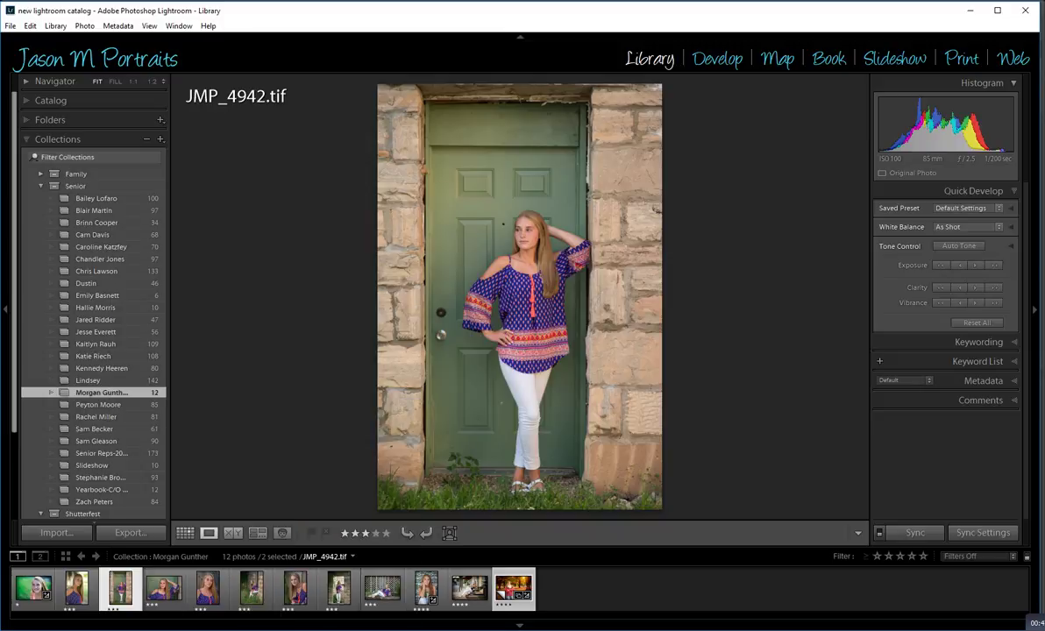
{"action": "right_click", "coordinate": [513, 585]}
{"action": "mouse_move", "coordinate": [535, 310]}
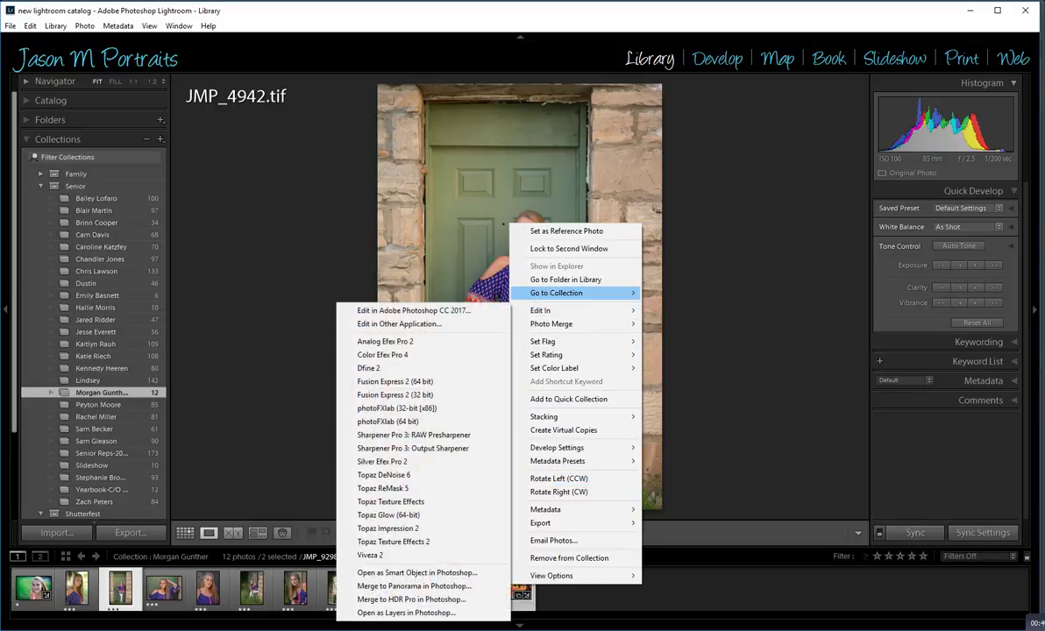
{"action": "left_click", "coordinate": [414, 311]}
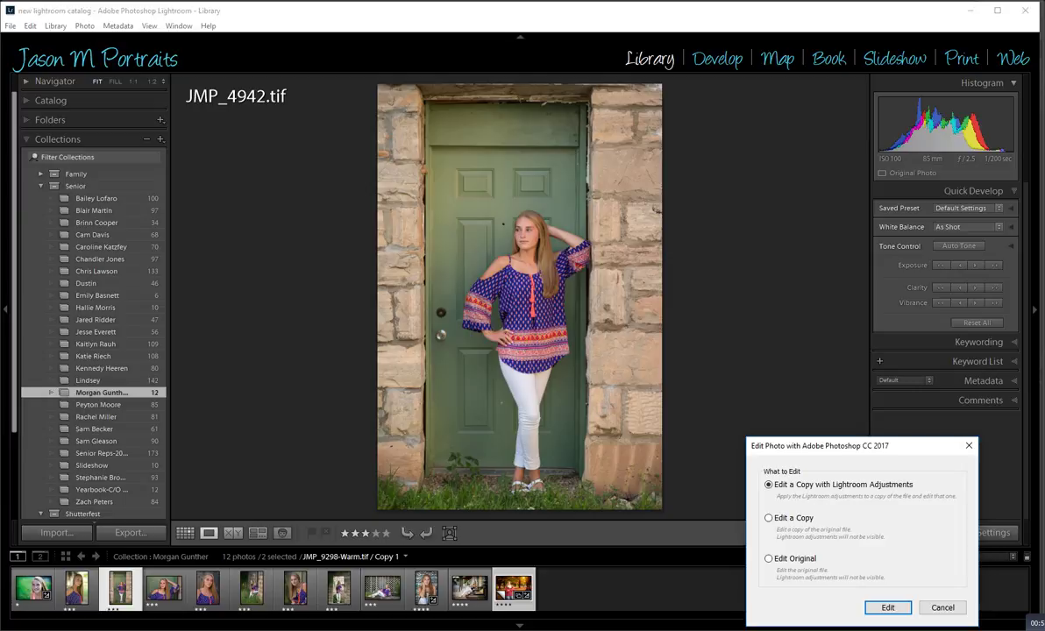
{"action": "key", "text": "Return"}
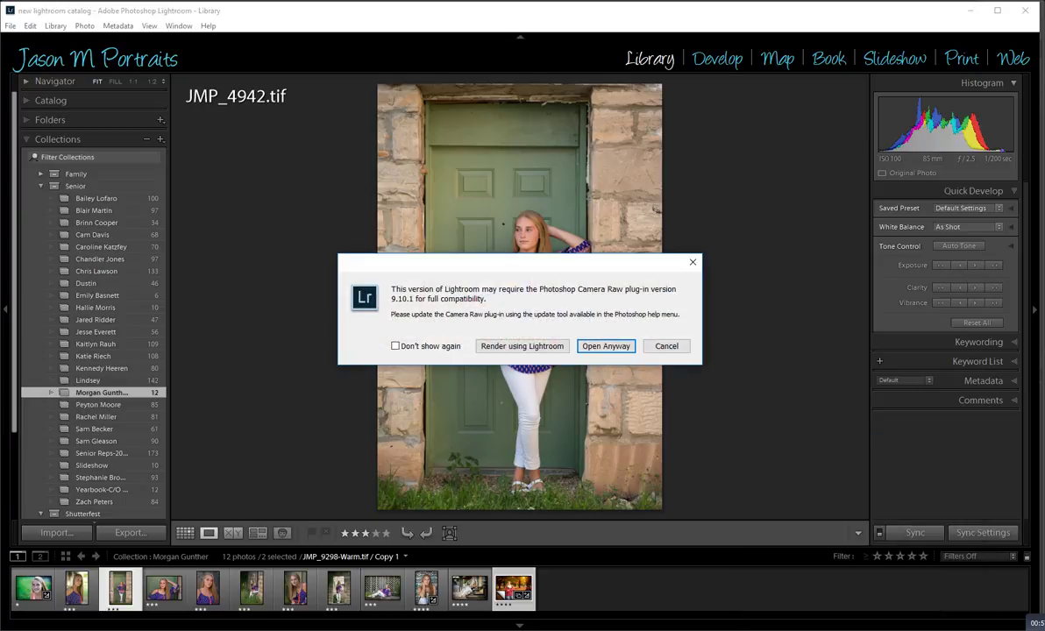
{"action": "key", "text": "Return"}
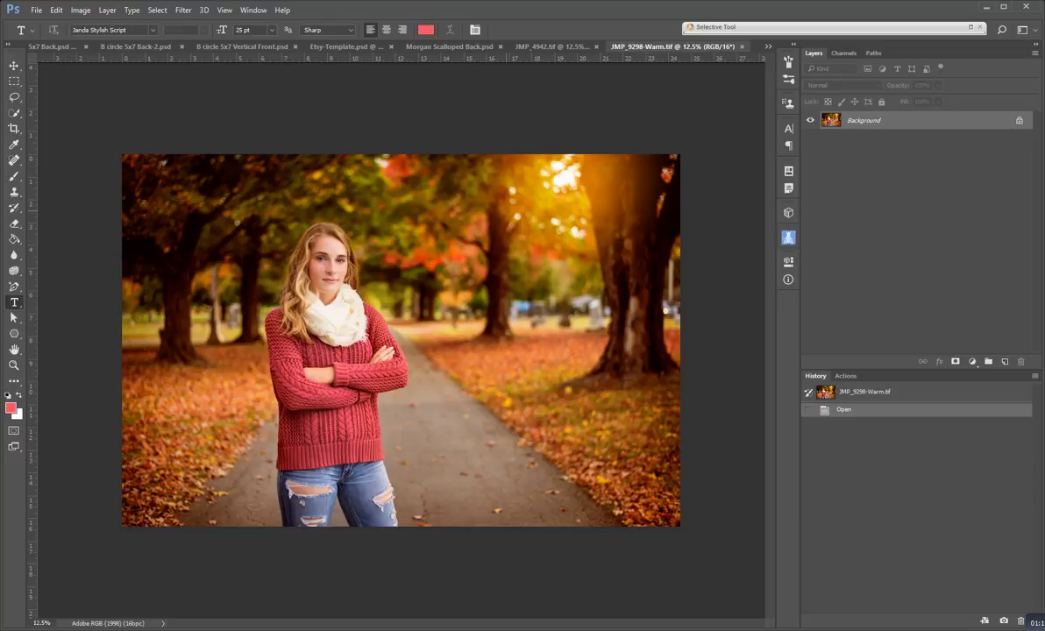
Copy the entire JMP_9298-Warm.tif photo and return to the Scalloped Back card template
{"action": "key", "text": "ctrl+a"}
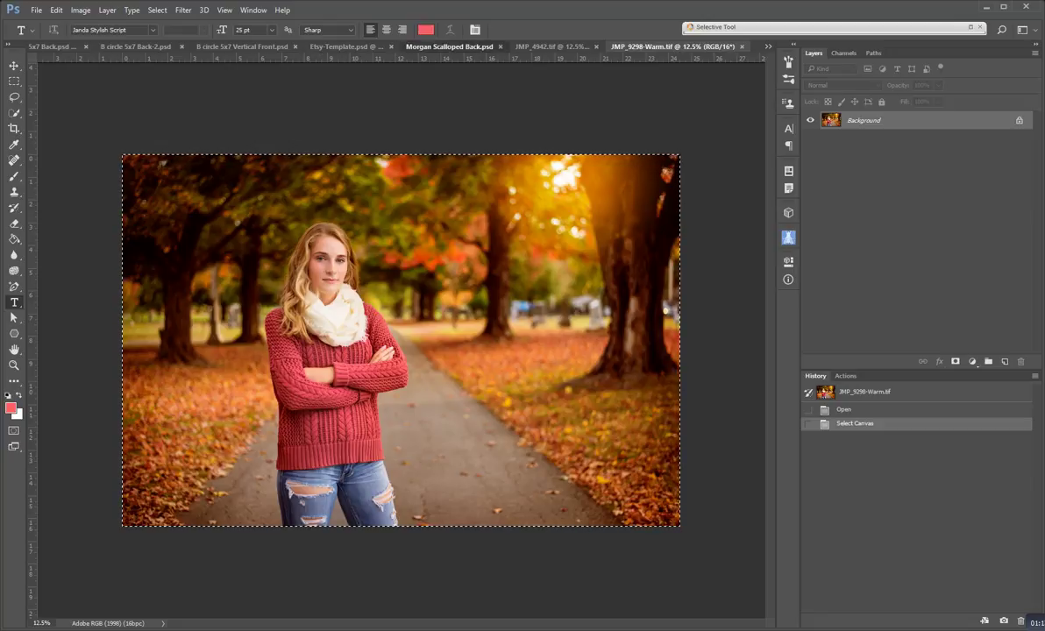
{"action": "key", "text": "ctrl+shift+Tab"}
{"action": "key", "text": "ctrl+shift+Tab"}
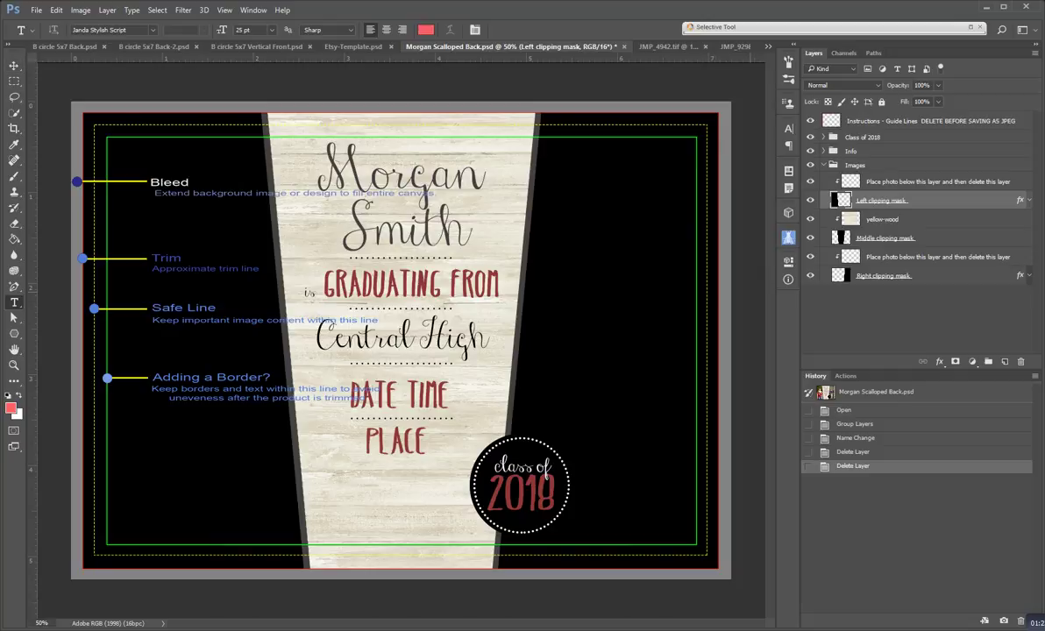
Try pasting the photo above the Left clipping mask layer and above the Class of 2018 group, undoing each paste
{"action": "key", "text": "ctrl+v"}
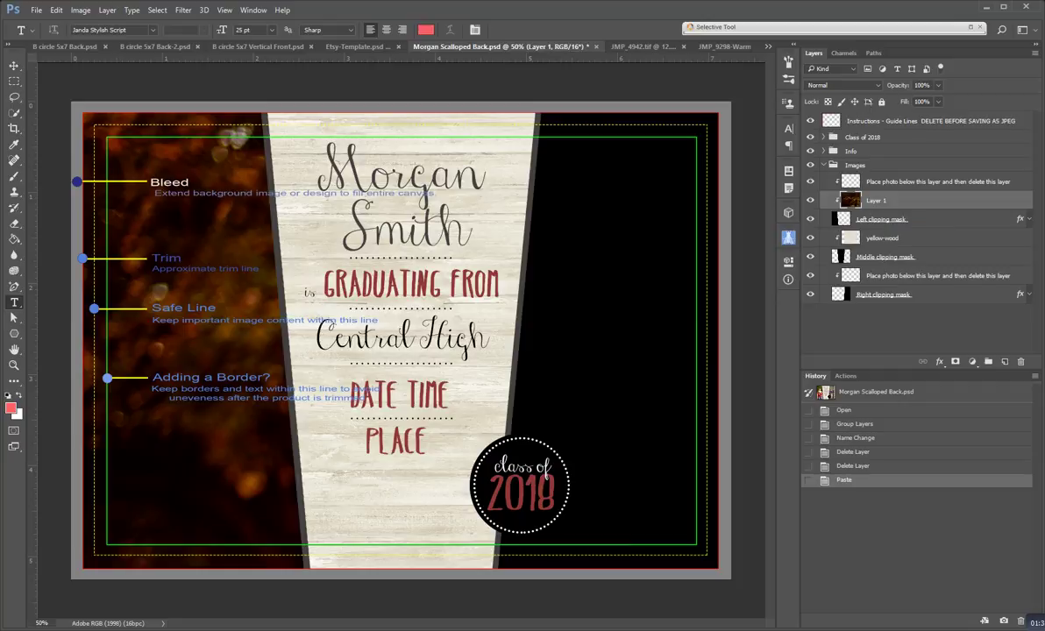
{"action": "key", "text": "ctrl+z"}
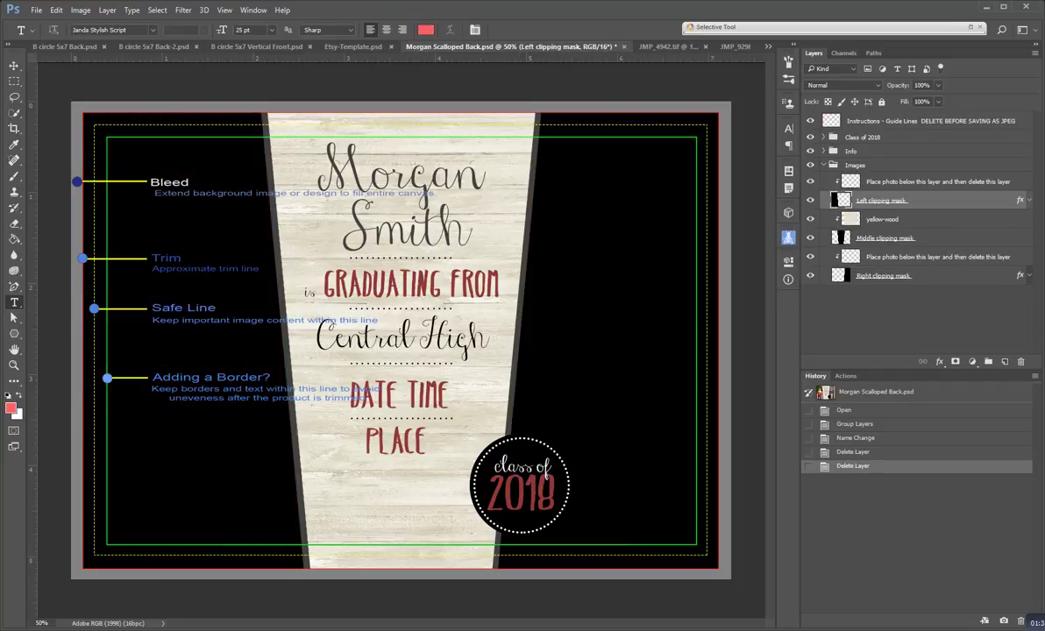
{"action": "left_click", "coordinate": [862, 137]}
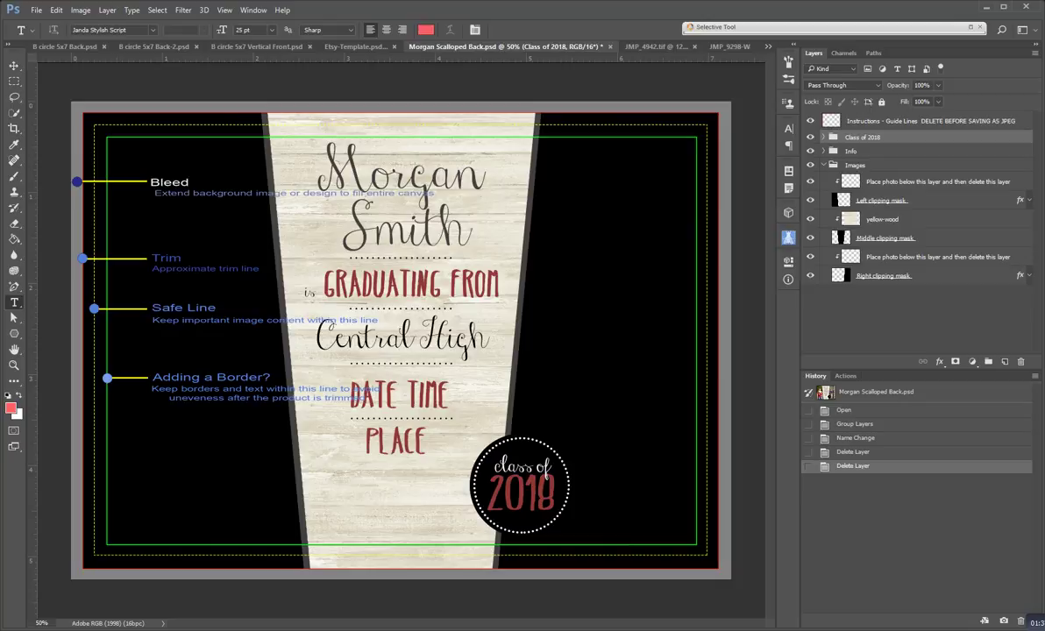
{"action": "key", "text": "ctrl+v"}
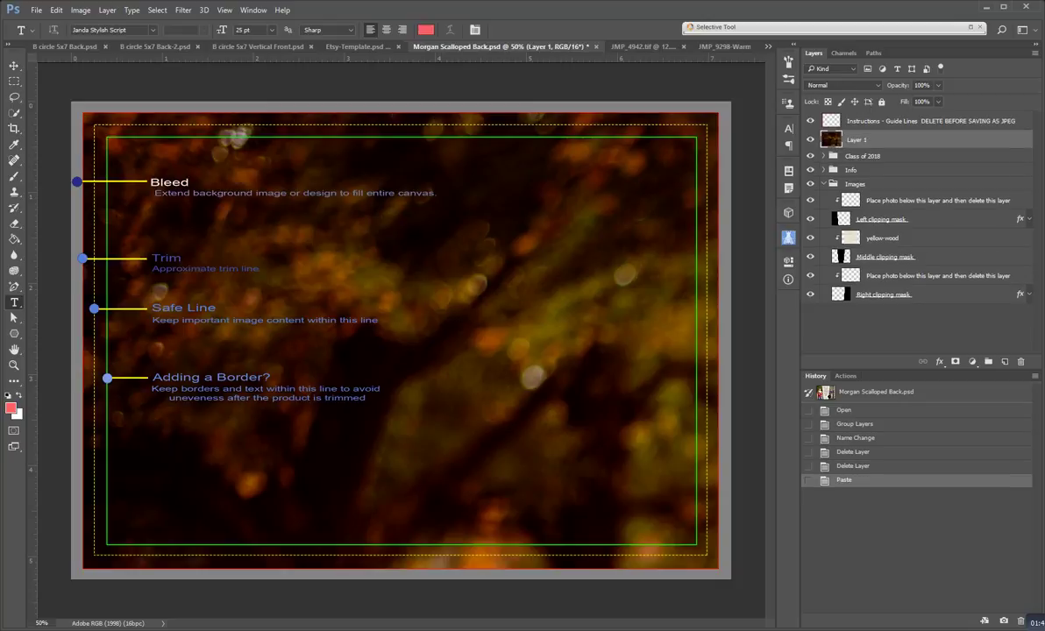
{"action": "key", "text": "ctrl+z"}
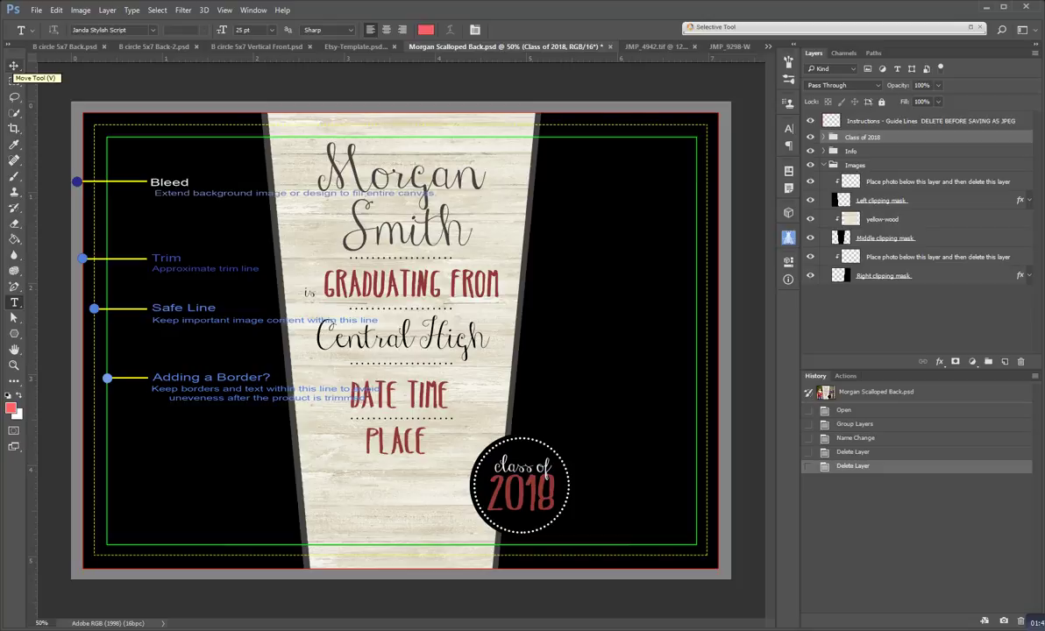
Try pasting the photo above the Right clipping mask layer while its placeholder is still clipped, and undo the paste
{"action": "left_click", "coordinate": [14, 66]}
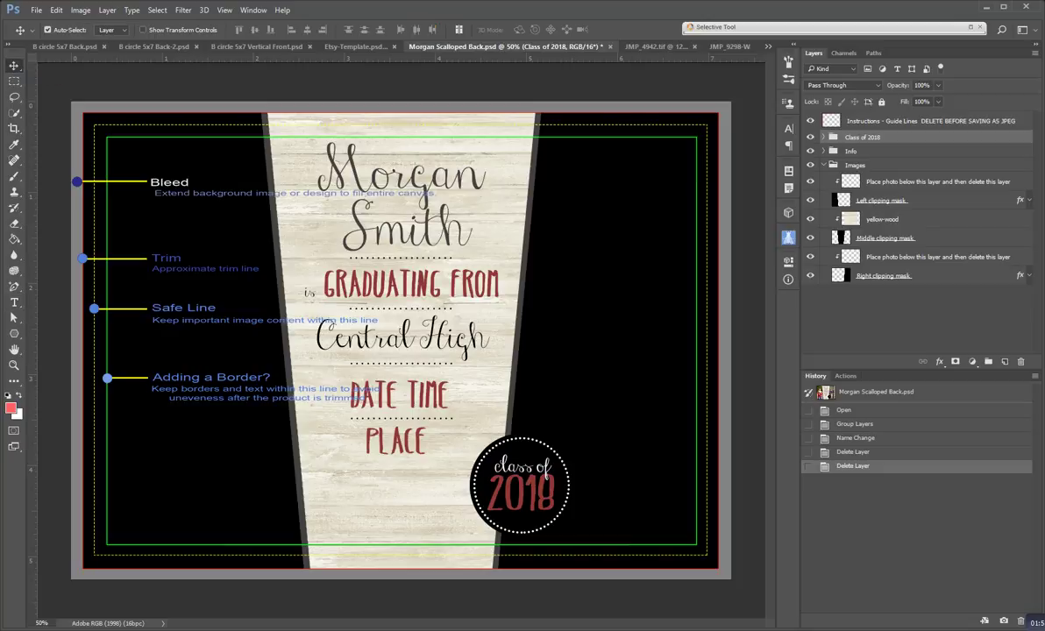
{"action": "left_click", "coordinate": [884, 275]}
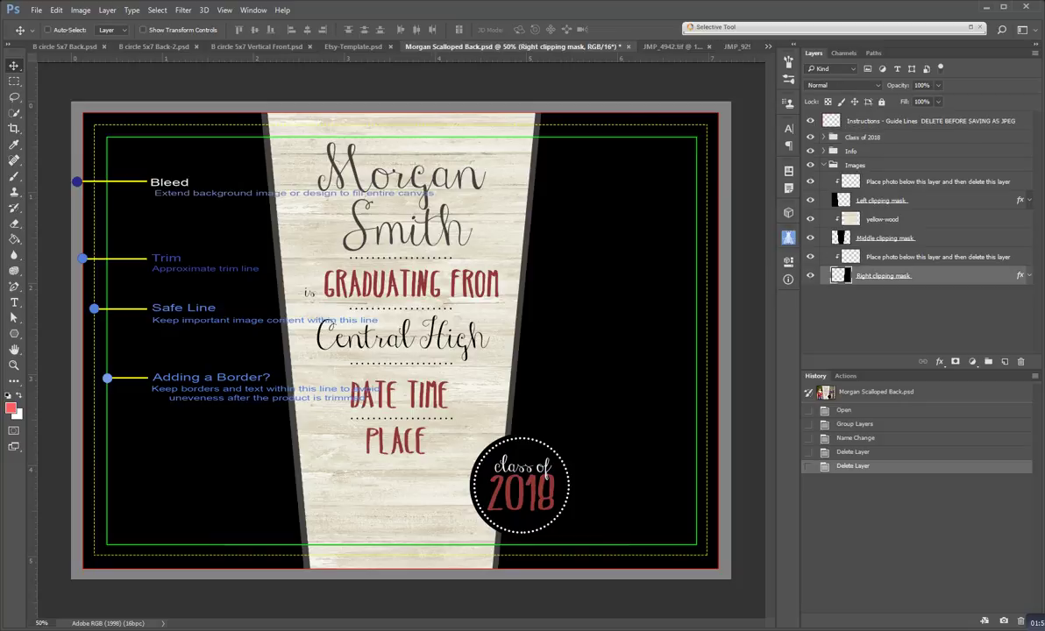
{"action": "key", "text": "ctrl+v"}
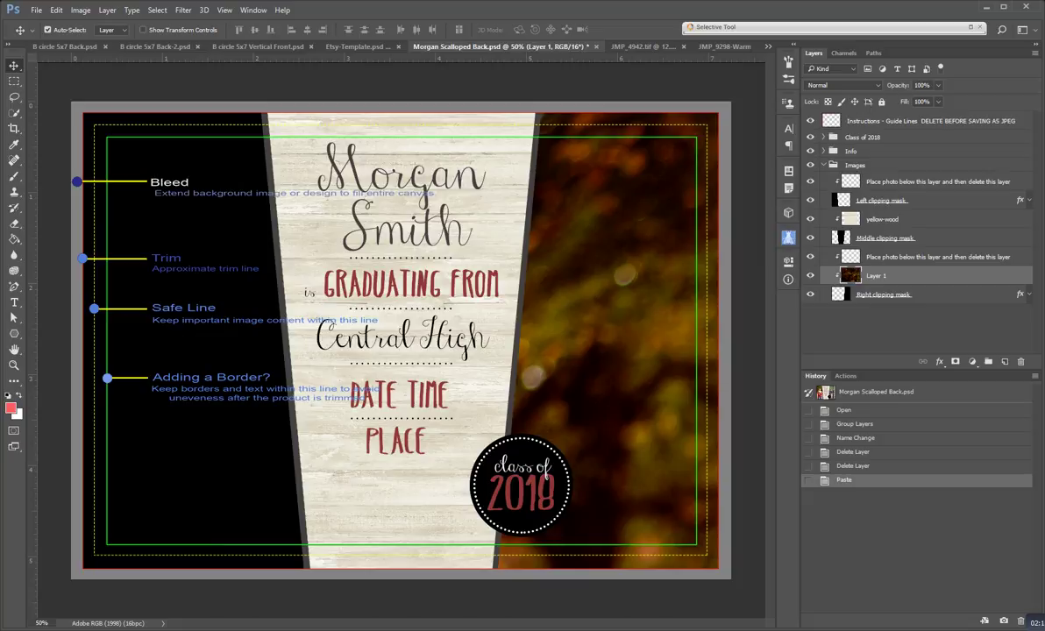
{"action": "key", "text": "ctrl+z"}
Release the placeholder above the Right clipping mask layer, paste the photo between the two, and clip it to the mask
{"action": "left_click", "coordinate": [920, 257]}
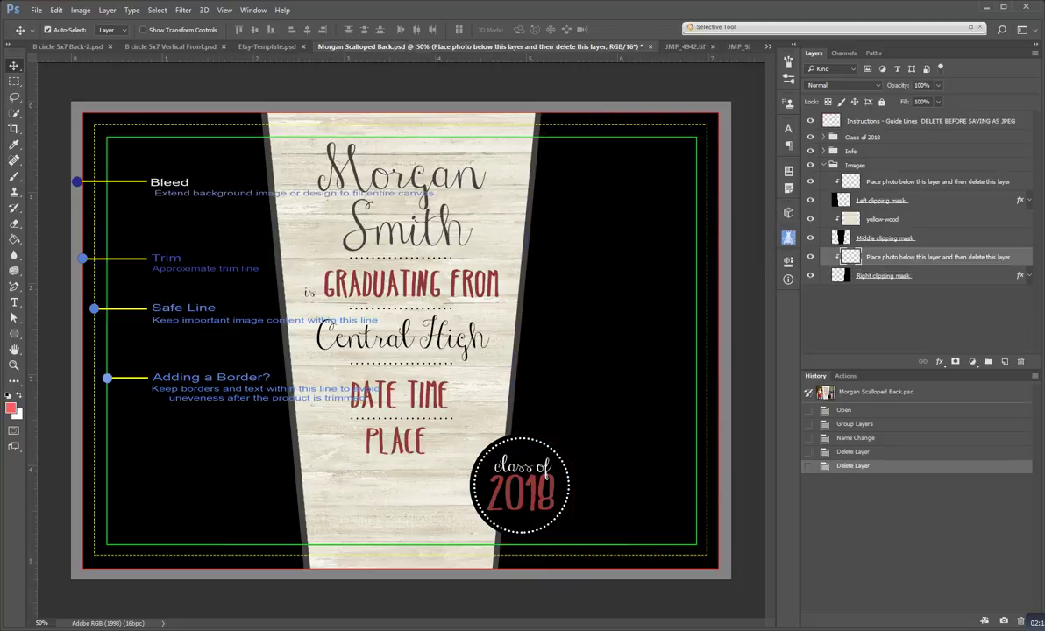
{"action": "key", "text": "ctrl+alt+g"}
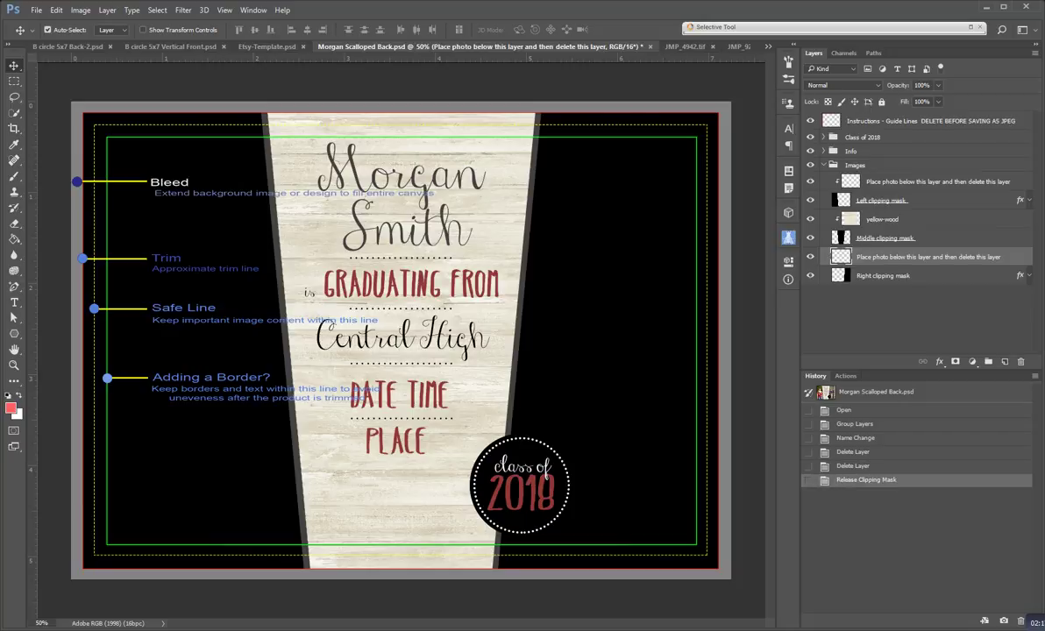
{"action": "left_click", "coordinate": [912, 275]}
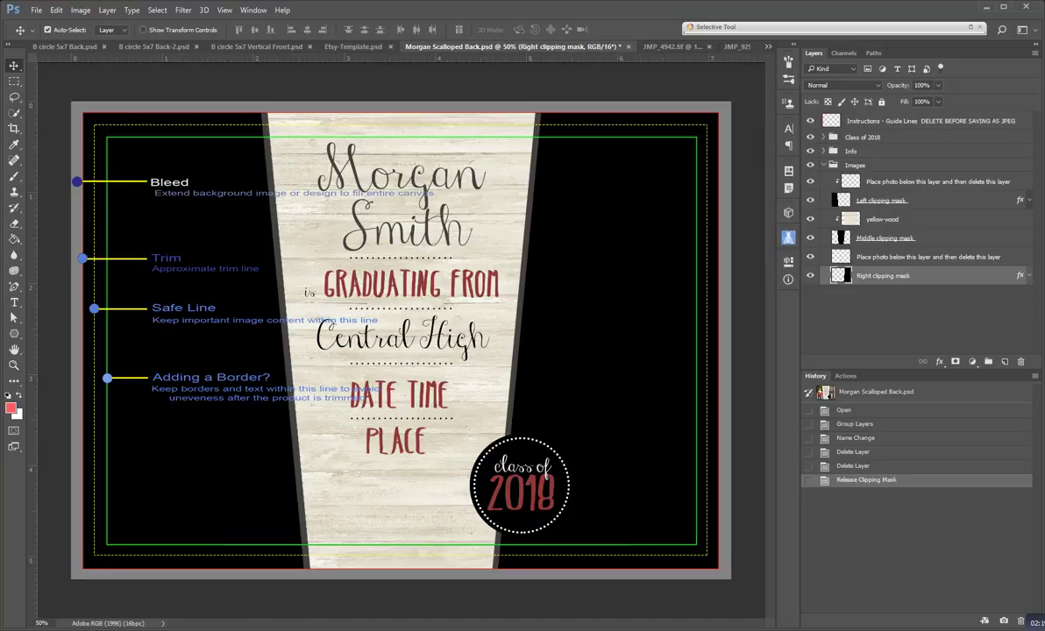
{"action": "key", "text": "ctrl+v"}
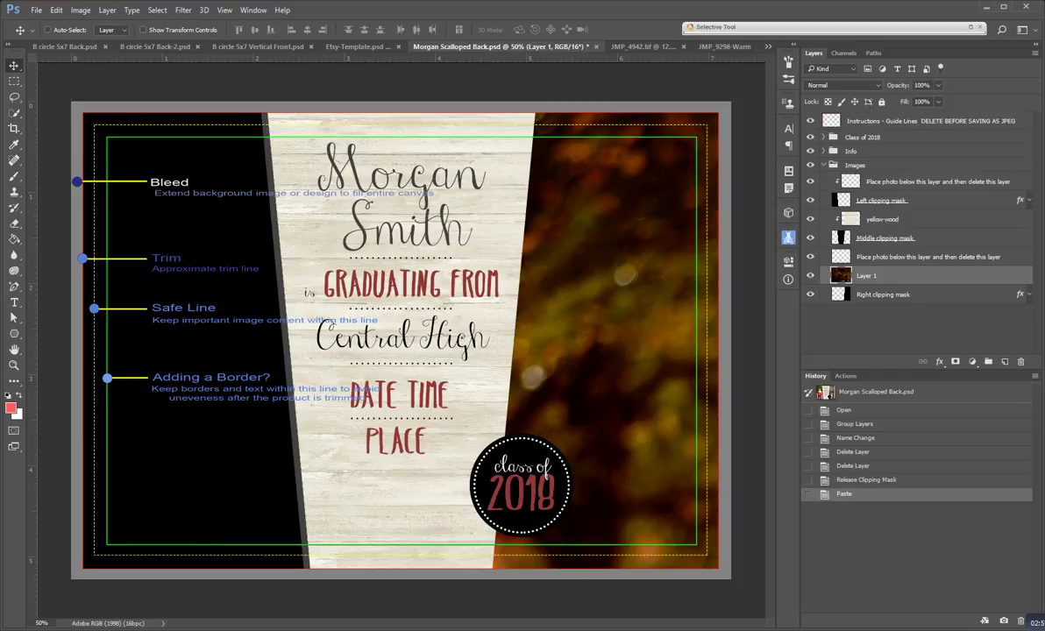
{"action": "key", "text": "ctrl+alt+g"}
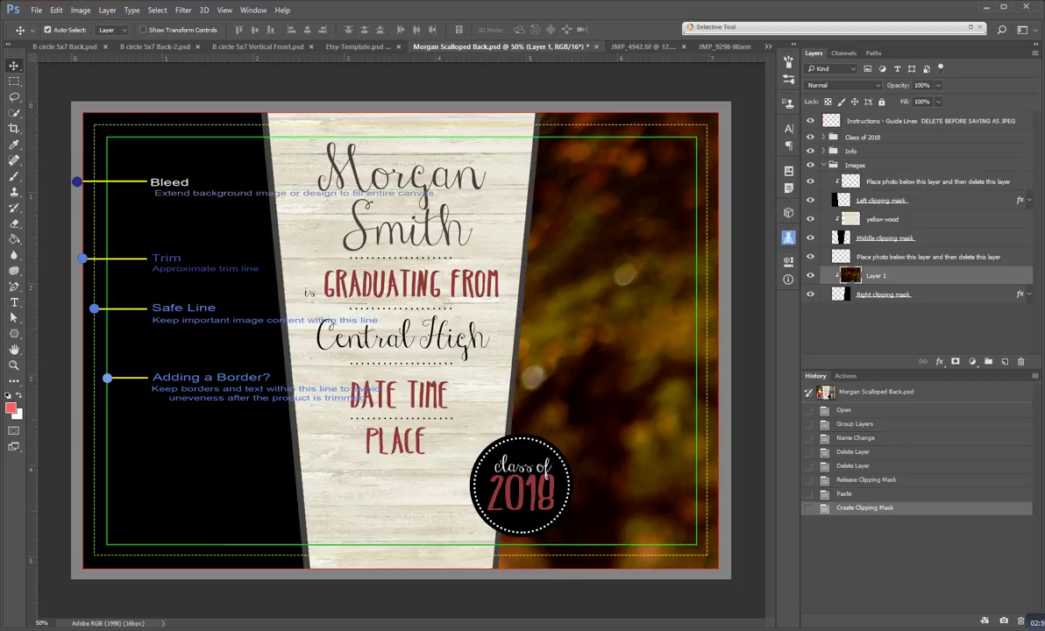
Release and reapply the clipping mask on the pasted photo repeatedly to demonstrate its effect
{"action": "key", "text": "ctrl+alt+g"}
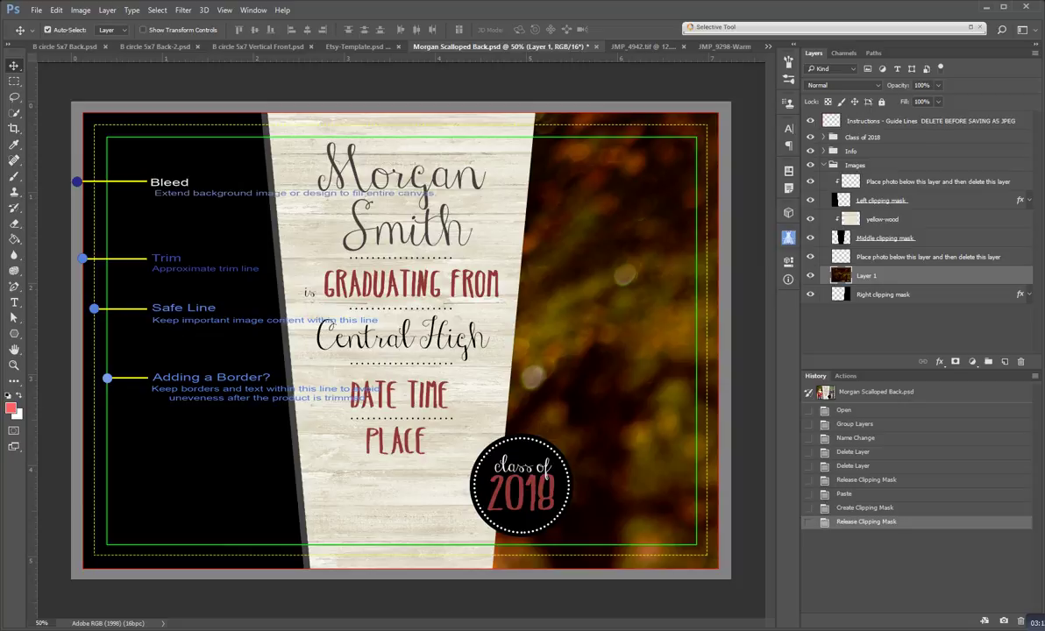
{"action": "key", "text": "ctrl+alt+g"}
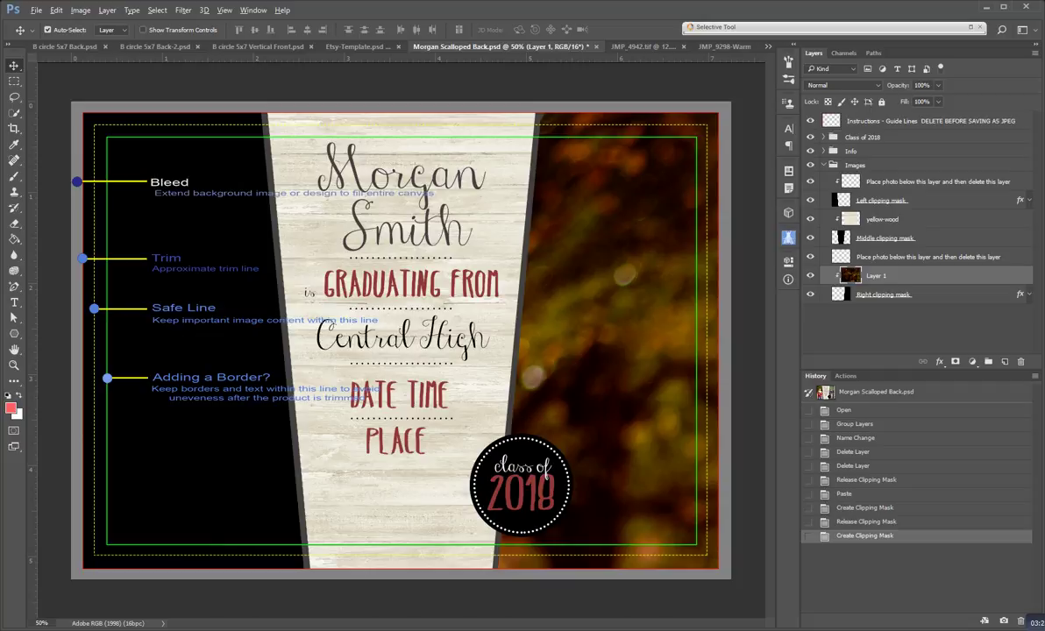
{"action": "key", "text": "ctrl+alt+g"}
{"action": "key", "text": "ctrl+alt+g"}
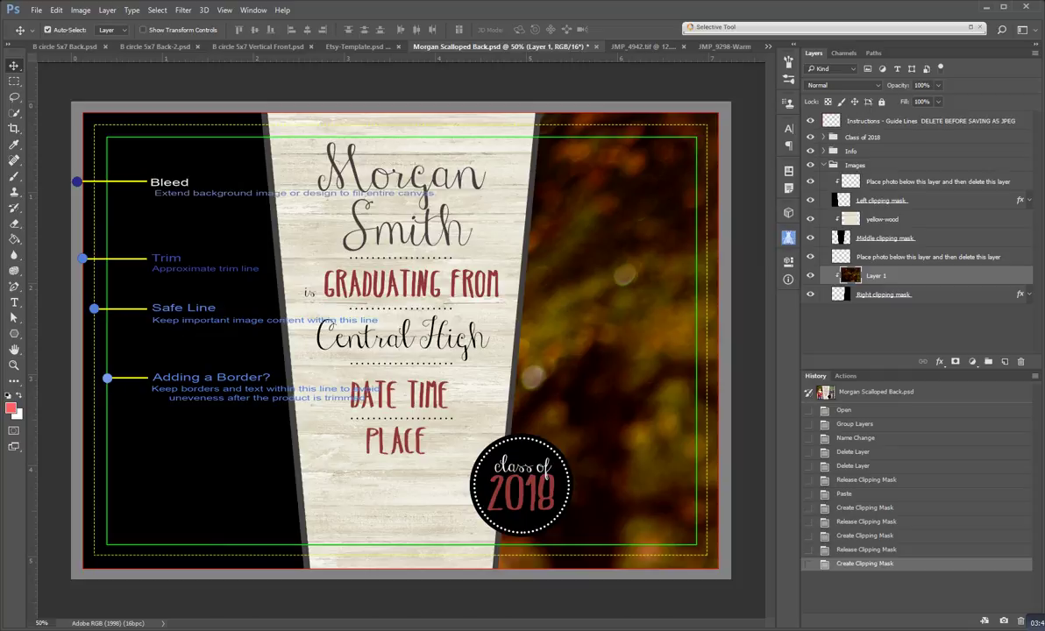
{"action": "key", "text": "ctrl+t"}
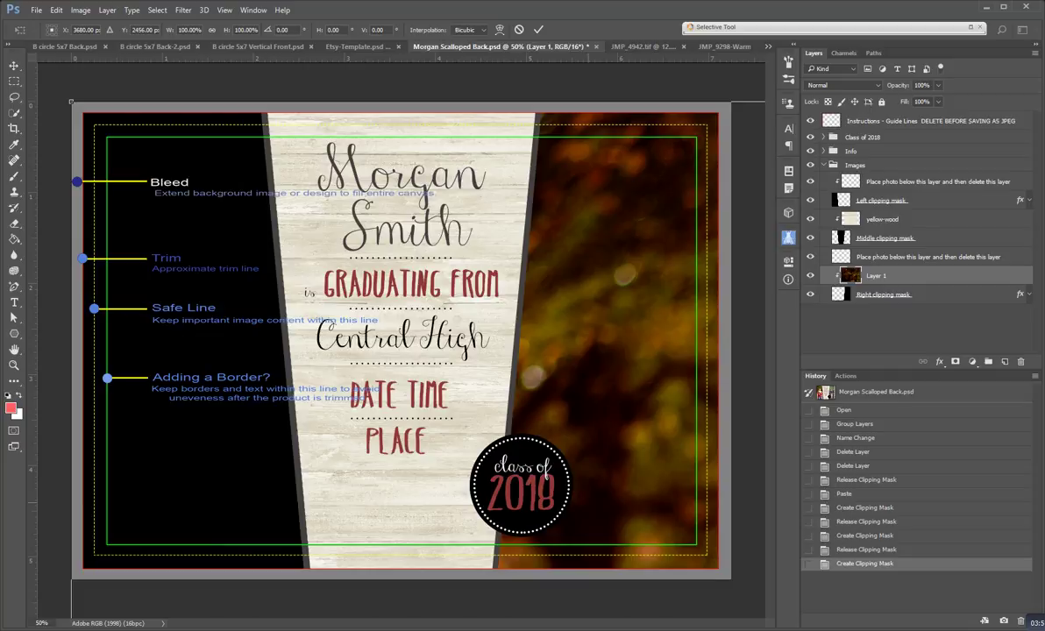
{"action": "key", "text": "ctrl+0"}
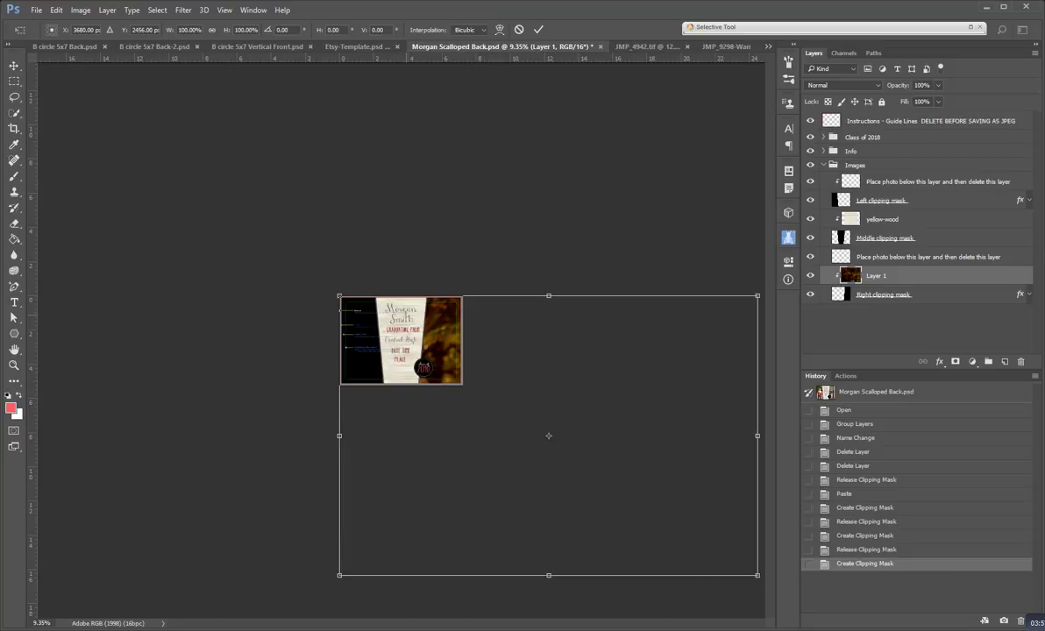
{"action": "left_click_drag", "start_coordinate": [757, 575], "coordinate": [616, 414]}
{"action": "key", "text": "Return"}
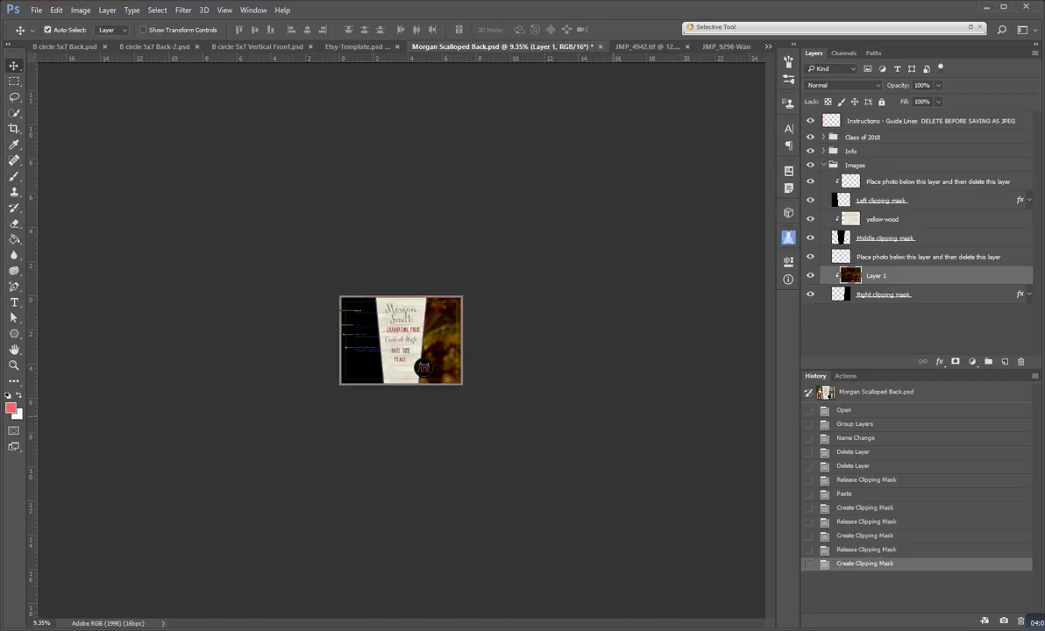
Try scaling the pasted photo proportionally to about 34% and placing the subject within the card's right panel, then cancel the transform
{"action": "key", "text": "ctrl+t"}
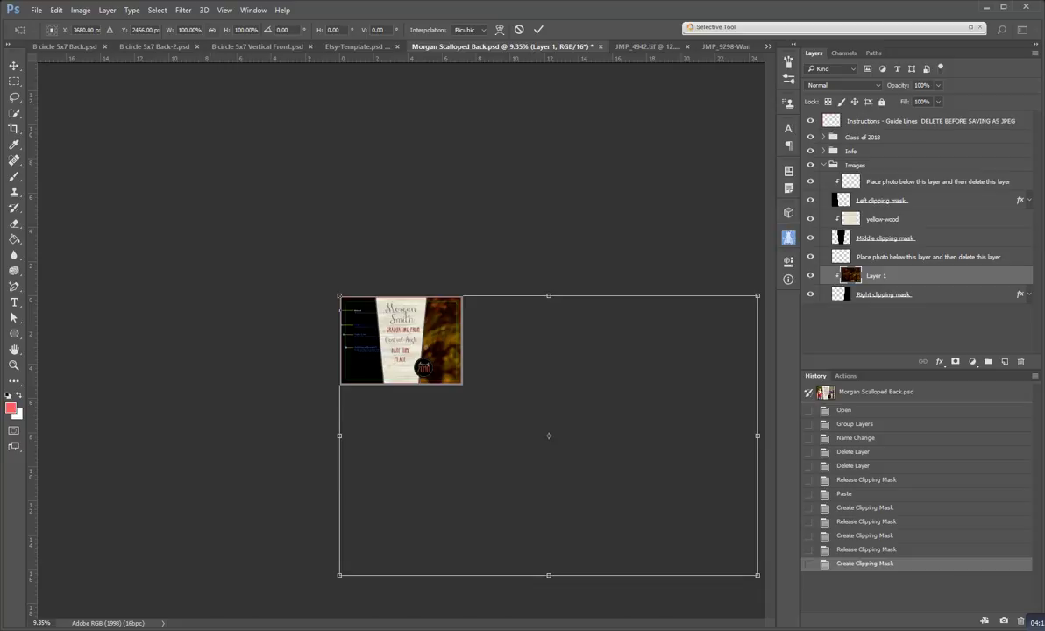
{"action": "left_click", "coordinate": [211, 29]}
{"action": "left_click_drag", "start_coordinate": [757, 575], "coordinate": [644, 499]}
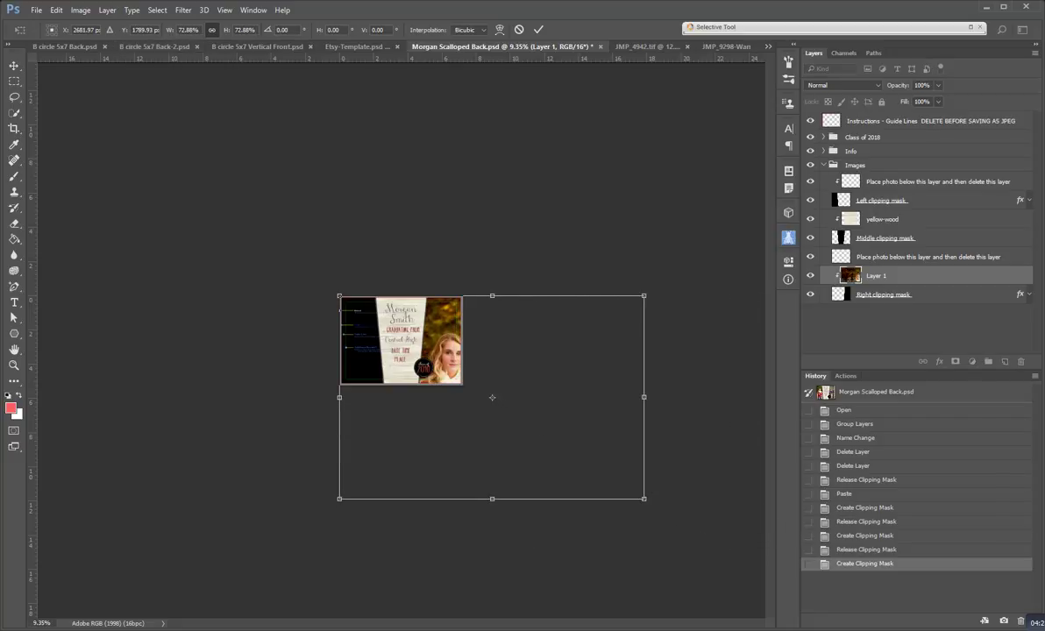
{"action": "left_click_drag", "start_coordinate": [644, 499], "coordinate": [492, 397]}
{"action": "left_click_drag", "start_coordinate": [437, 357], "coordinate": [480, 355]}
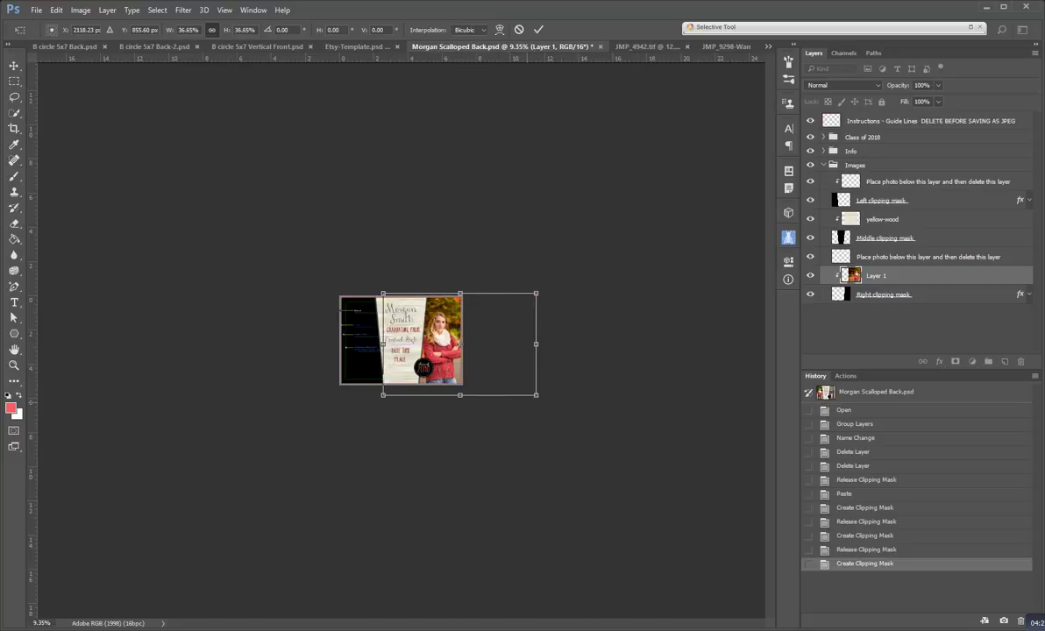
{"action": "left_click_drag", "start_coordinate": [536, 395], "coordinate": [526, 387]}
{"action": "left_click_drag", "start_coordinate": [430, 307], "coordinate": [437, 305]}
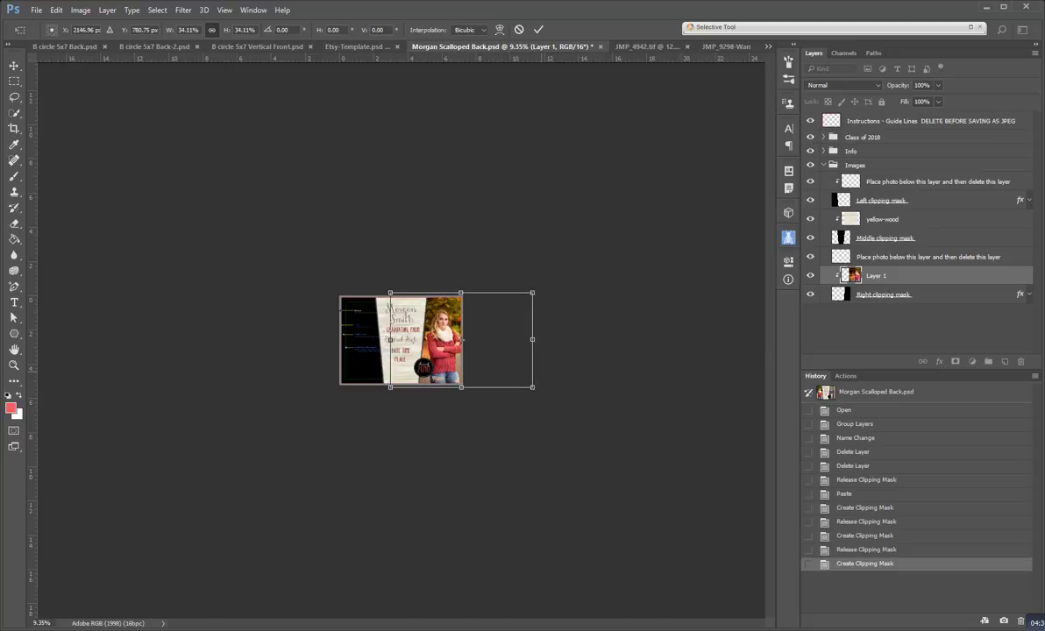
{"action": "key", "text": "Escape"}
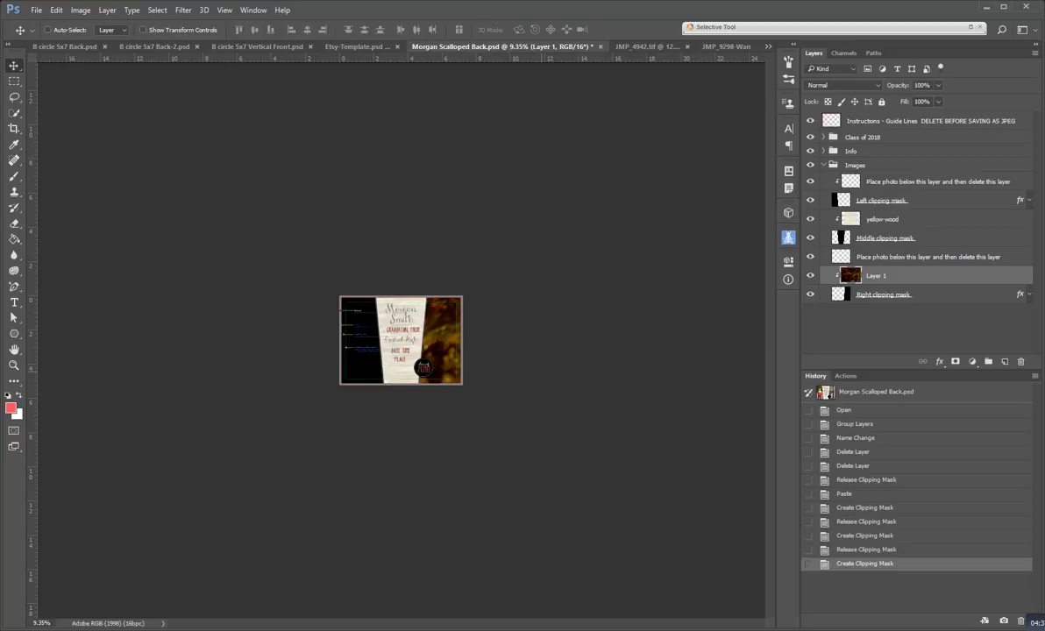
Scale the autumn photo proportionally to about 32%, place the subject within the card's right panel, and apply the transform
{"action": "key", "text": "ctrl+t"}
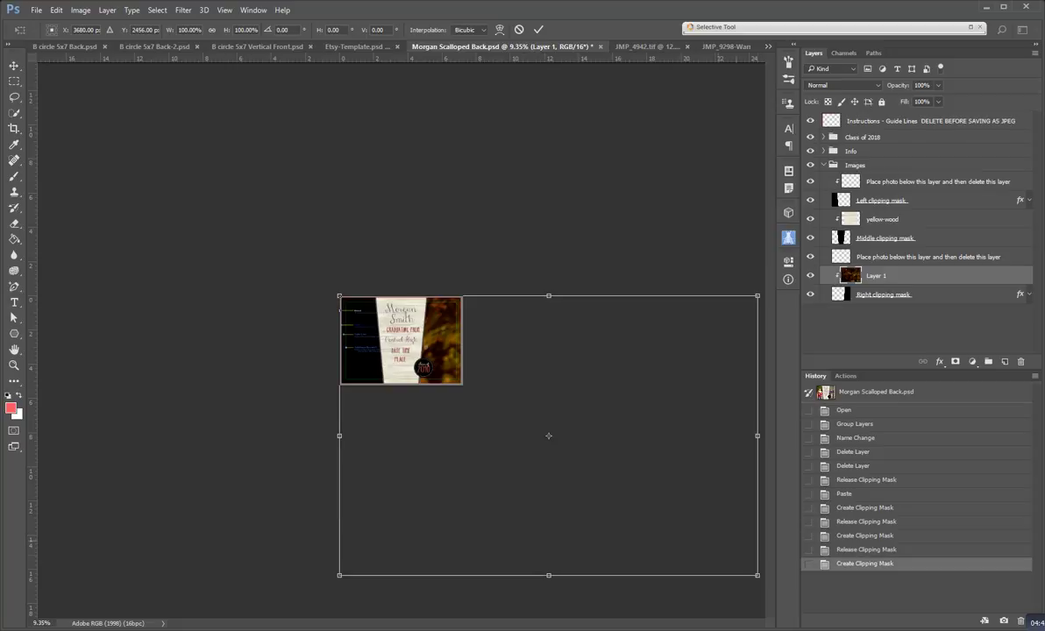
{"action": "left_click_drag", "start_coordinate": [757, 575], "coordinate": [463, 379]}
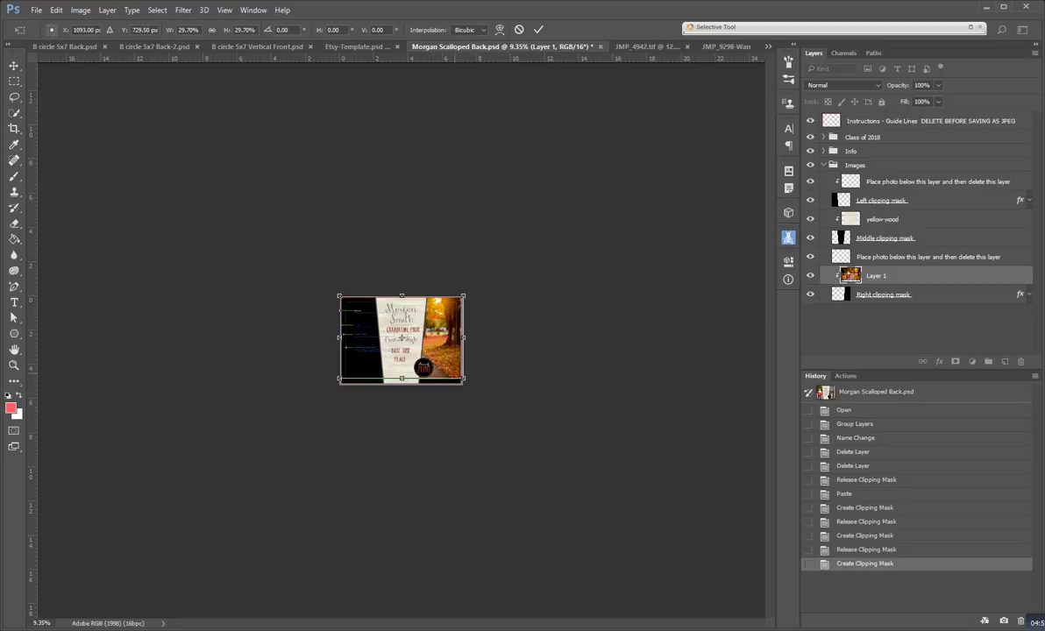
{"action": "key", "text": "ctrl+0"}
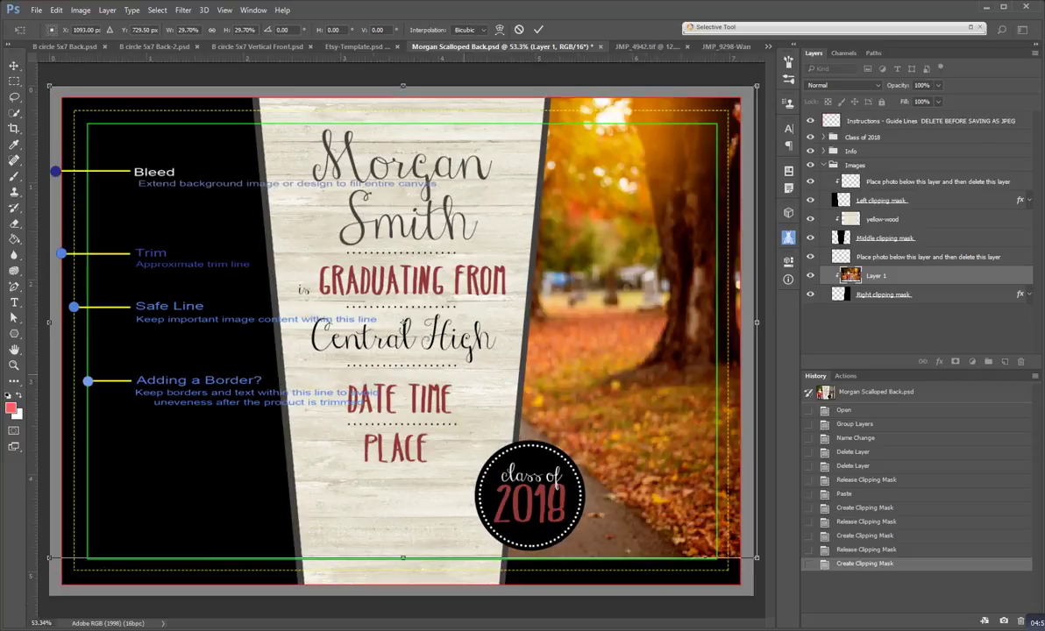
{"action": "left_click_drag", "start_coordinate": [755, 558], "coordinate": [817, 600]}
{"action": "left_click_drag", "start_coordinate": [262, 407], "coordinate": [553, 408]}
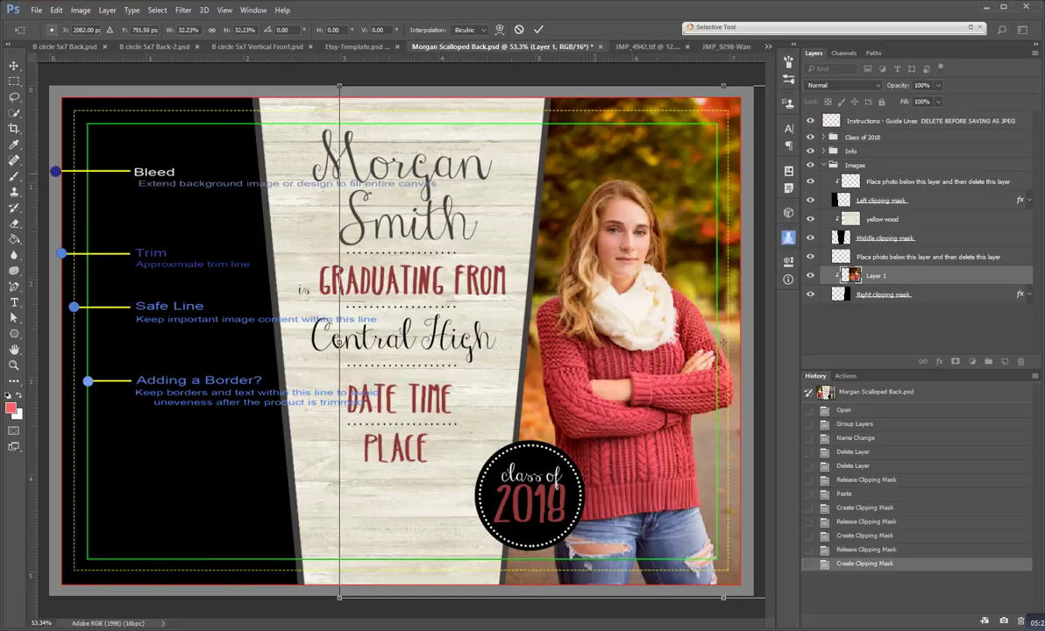
{"action": "key", "text": "ctrl+minus"}
{"action": "right_click", "coordinate": [720, 276]}
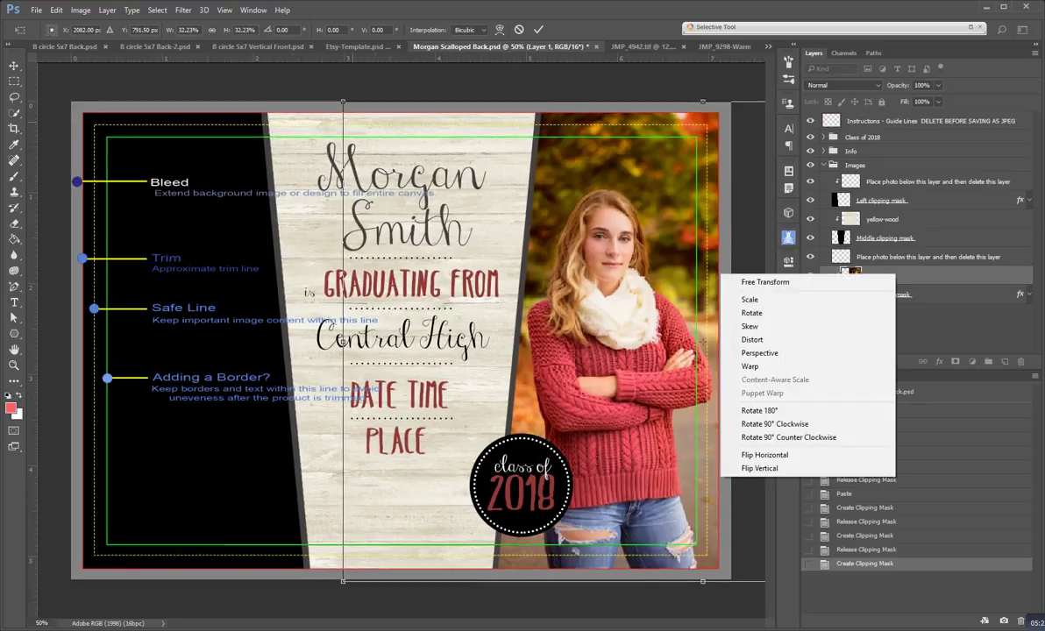
{"action": "key", "text": "Escape"}
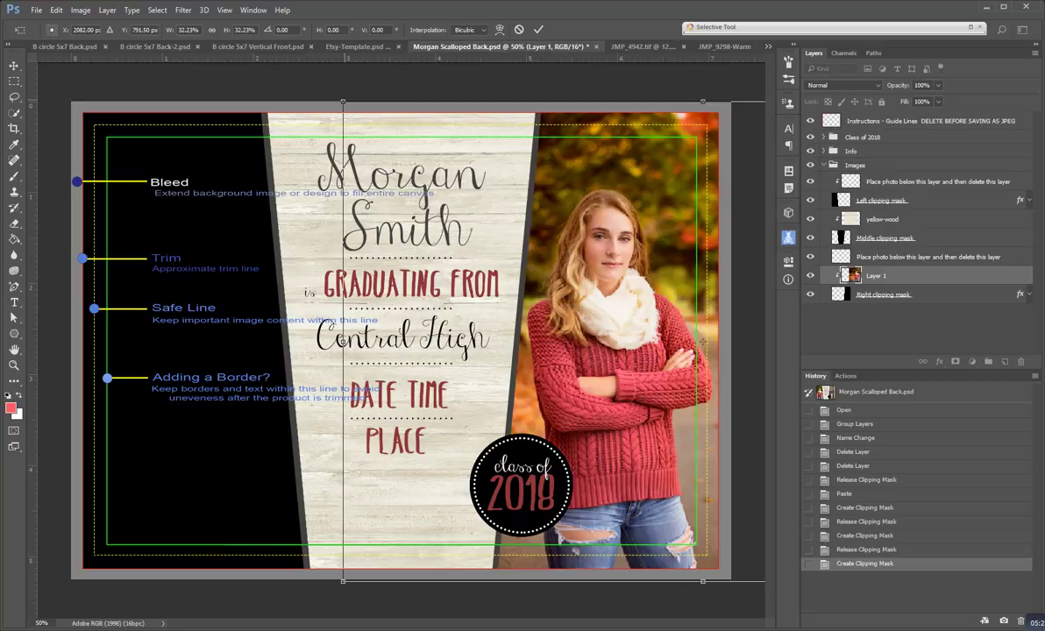
{"action": "left_click_drag", "start_coordinate": [703, 341], "coordinate": [696, 339]}
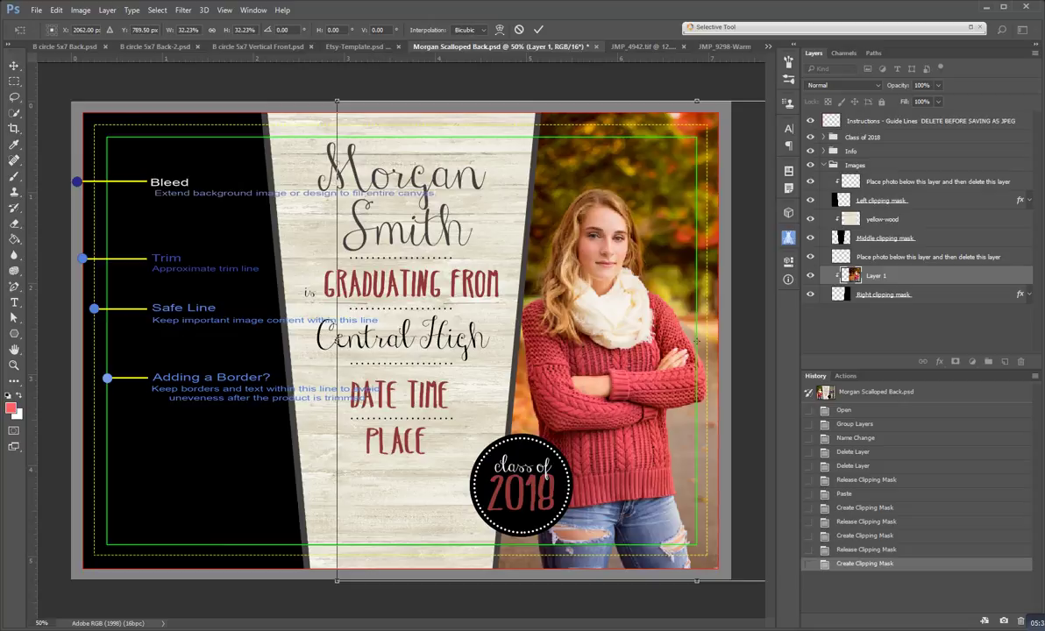
{"action": "key", "text": "Return"}
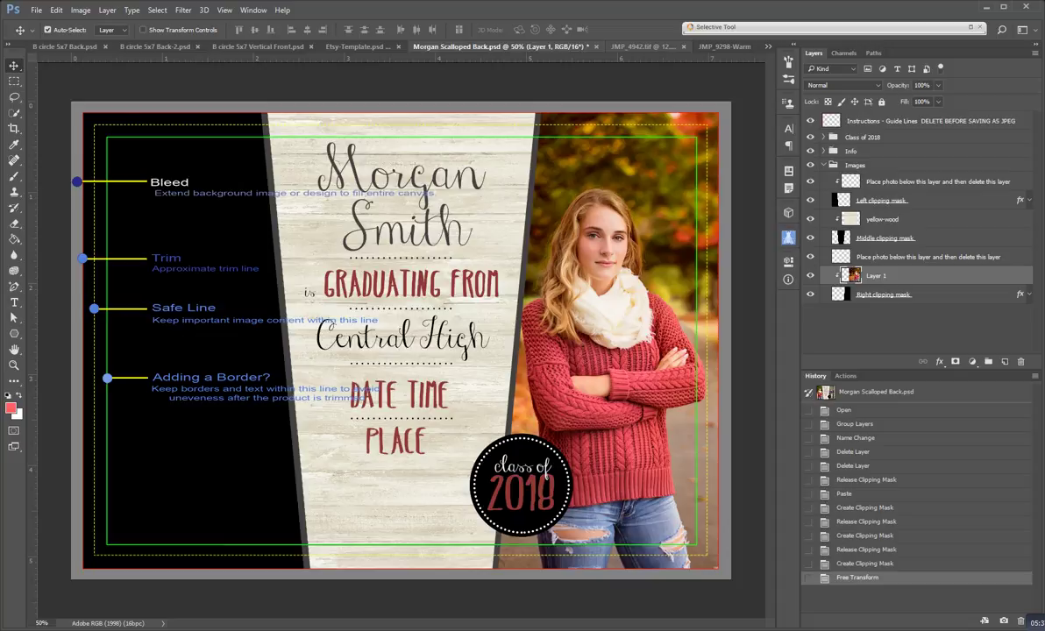
Copy the whole JMP_4942.tif photo and paste it into Morgan Scalloped Back.psd directly above the Left clipping mask layer
{"action": "key", "text": "ctrl+Tab"}
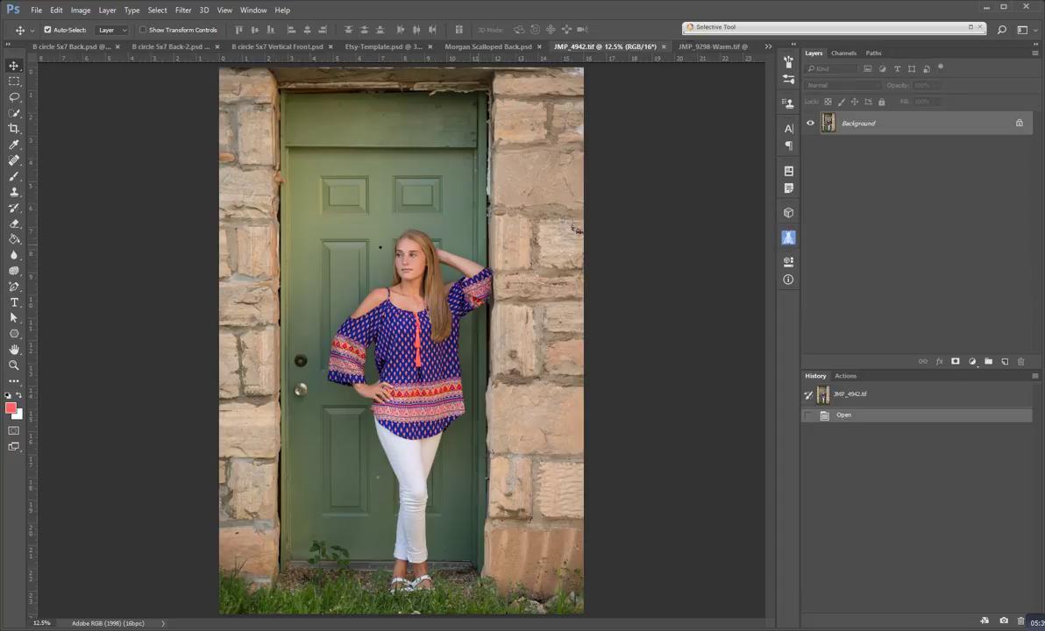
{"action": "key", "text": "ctrl+a"}
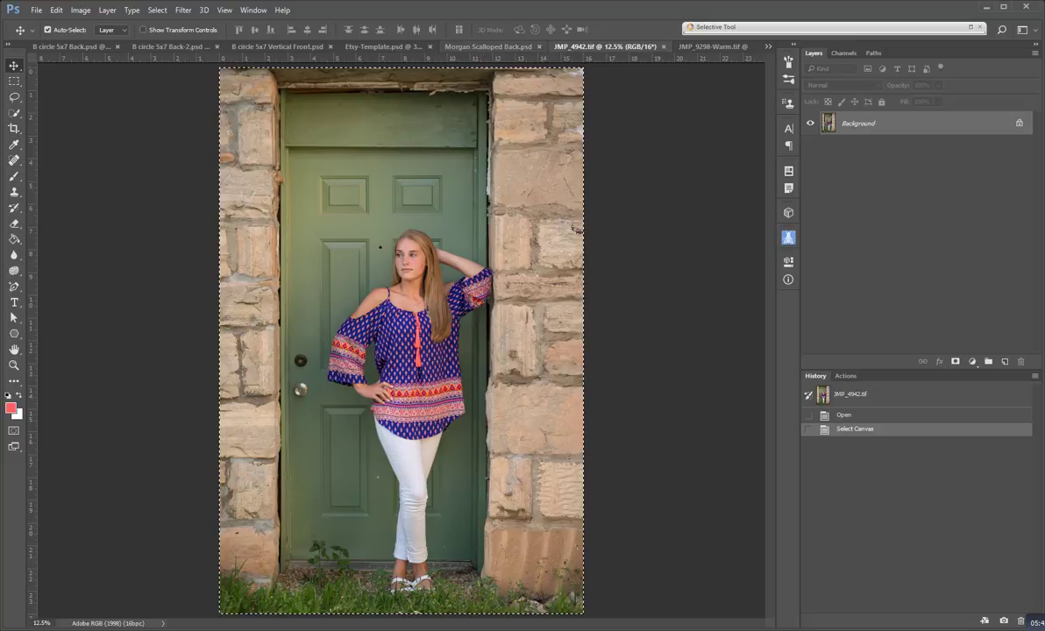
{"action": "left_click", "coordinate": [488, 46]}
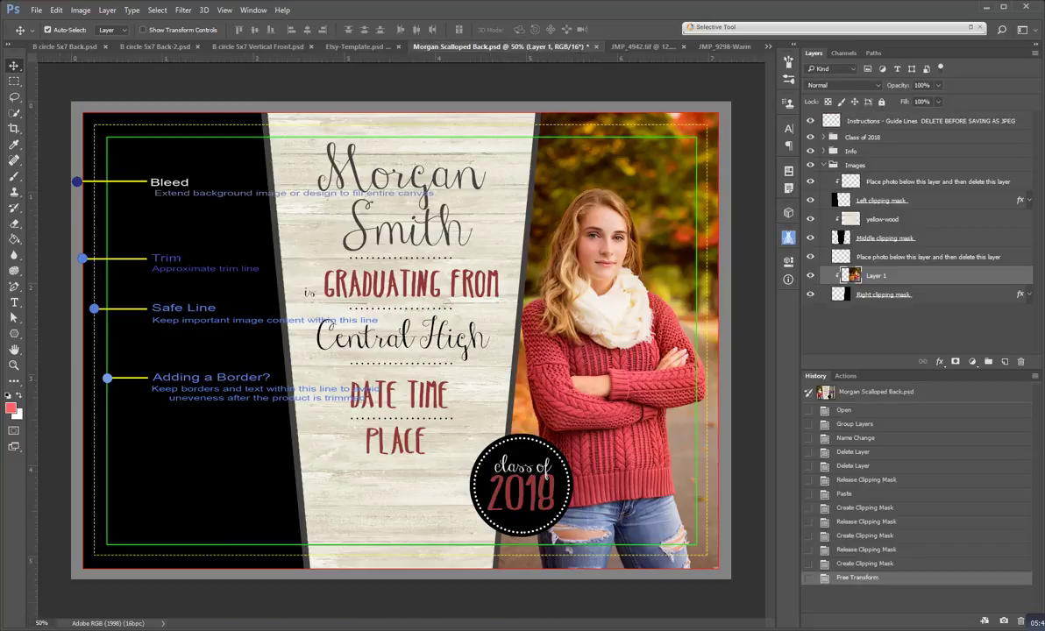
{"action": "left_click", "coordinate": [881, 201]}
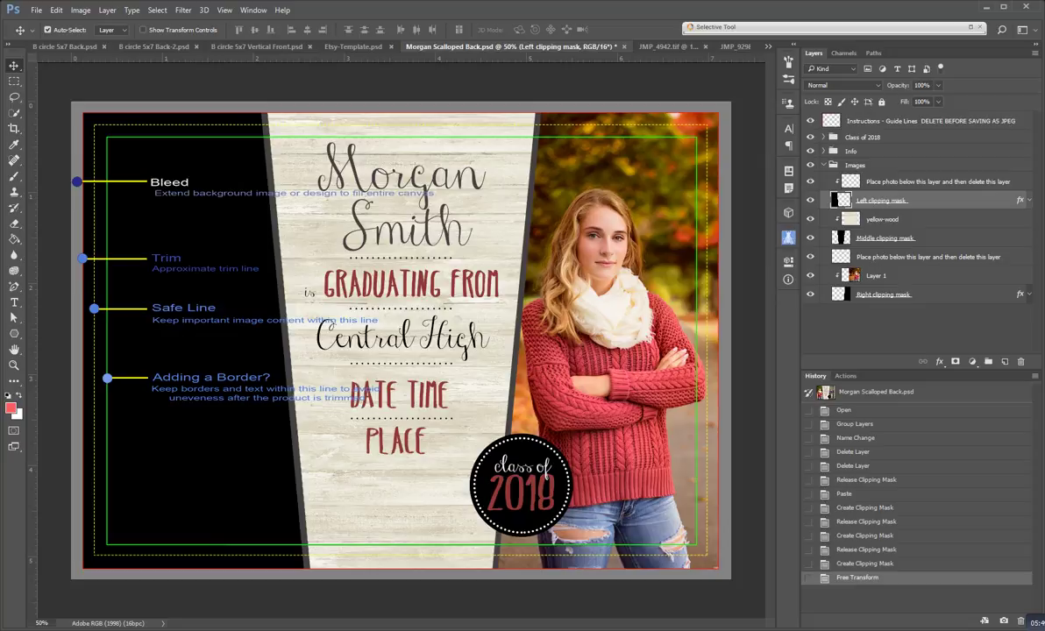
{"action": "key", "text": "ctrl+v"}
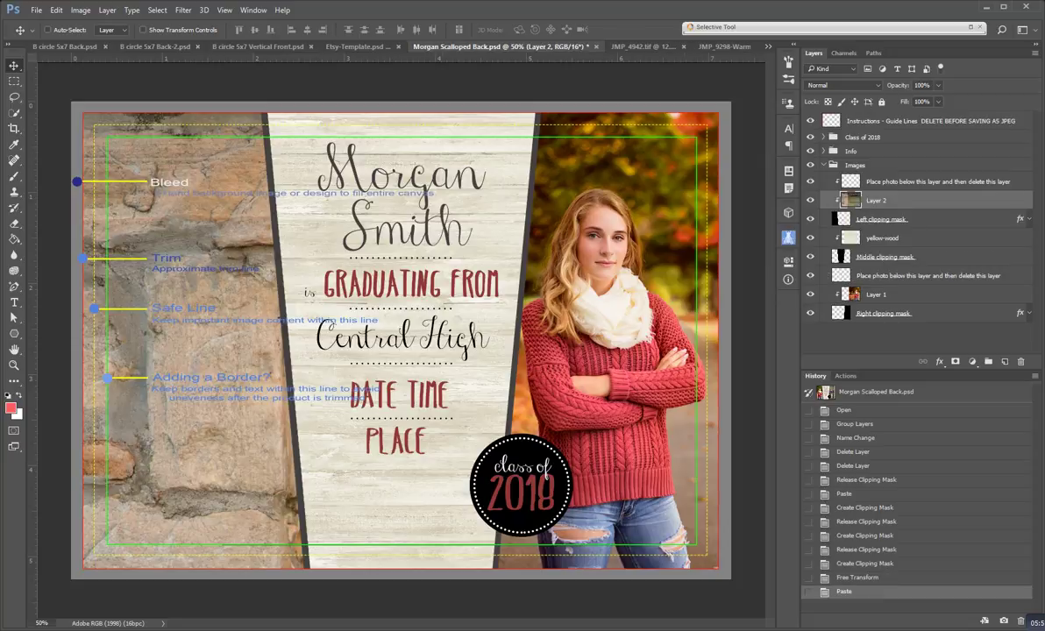
Scale the pasted green-door photo proportionally to about 25% so the full-length subject fits within the card's left panel
{"action": "key", "text": "ctrl+t"}
{"action": "key", "text": "ctrl+0"}
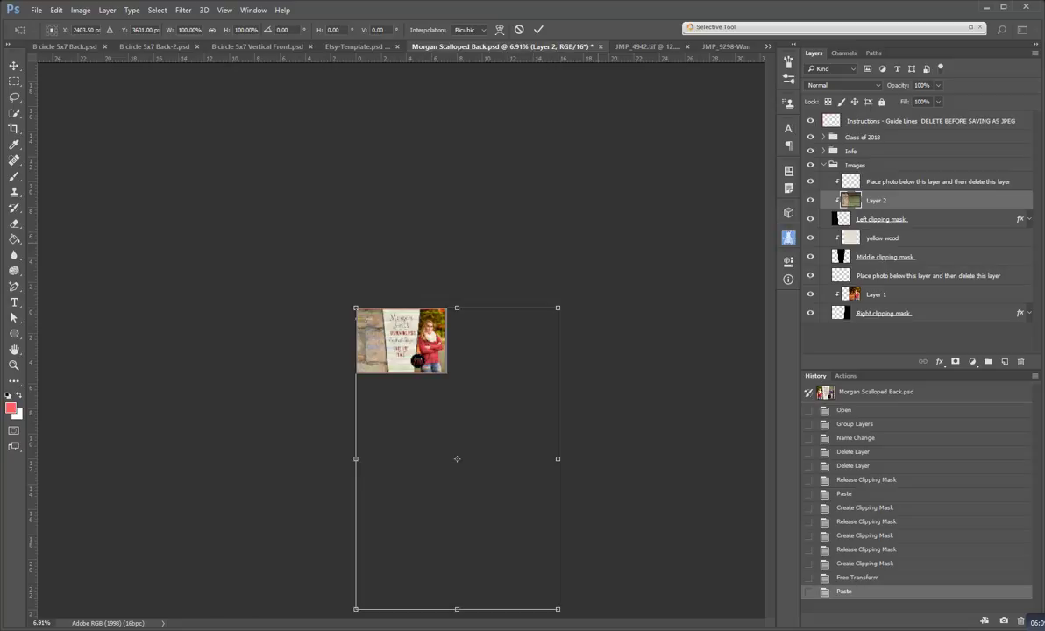
{"action": "left_click_drag", "start_coordinate": [557, 608], "coordinate": [415, 360]}
{"action": "key", "text": "ctrl+plus"}
{"action": "key", "text": "ctrl+plus"}
{"action": "key", "text": "ctrl+plus"}
{"action": "key", "text": "ctrl+plus"}
{"action": "key", "text": "ctrl+plus"}
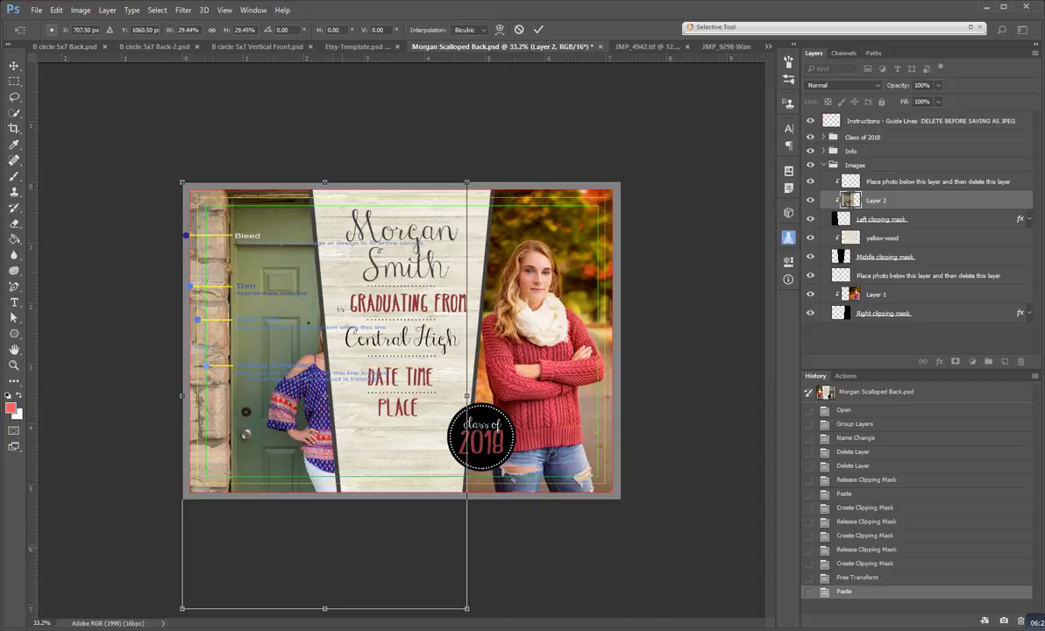
{"action": "left_click_drag", "start_coordinate": [378, 458], "coordinate": [311, 355]}
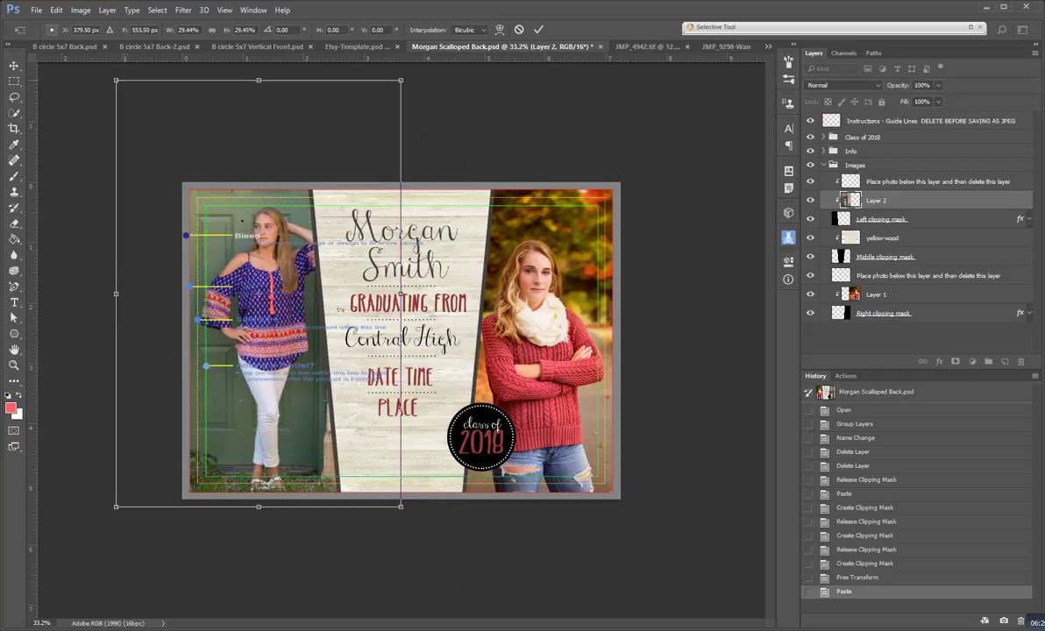
{"action": "left_click_drag", "start_coordinate": [116, 81], "coordinate": [142, 120]}
{"action": "left_click_drag", "start_coordinate": [305, 269], "coordinate": [293, 220]}
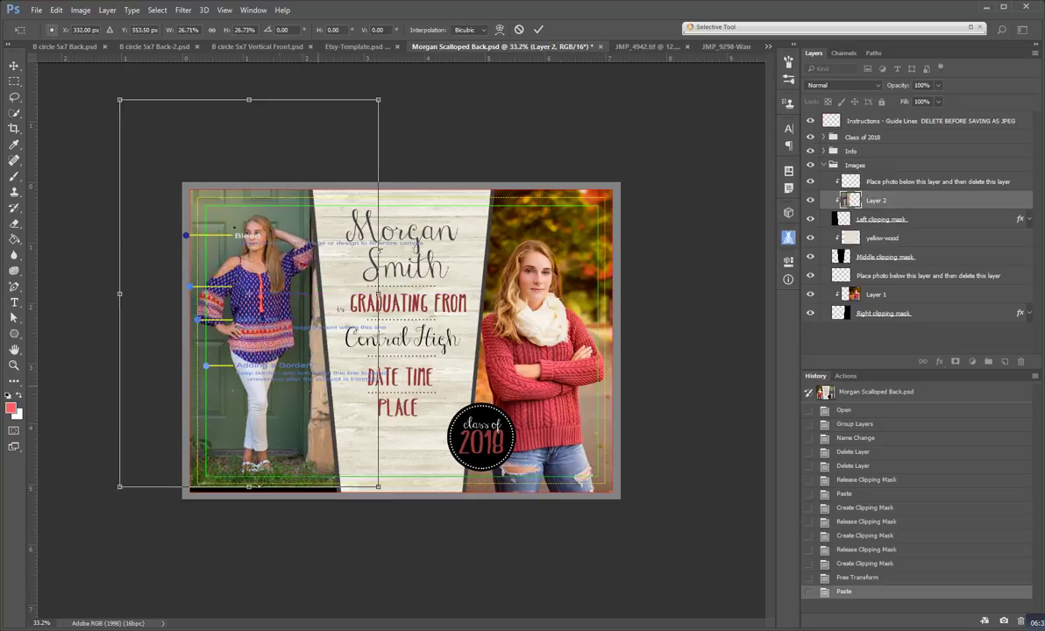
{"action": "left_click_drag", "start_coordinate": [377, 100], "coordinate": [360, 127]}
{"action": "left_click_drag", "start_coordinate": [330, 192], "coordinate": [348, 204]}
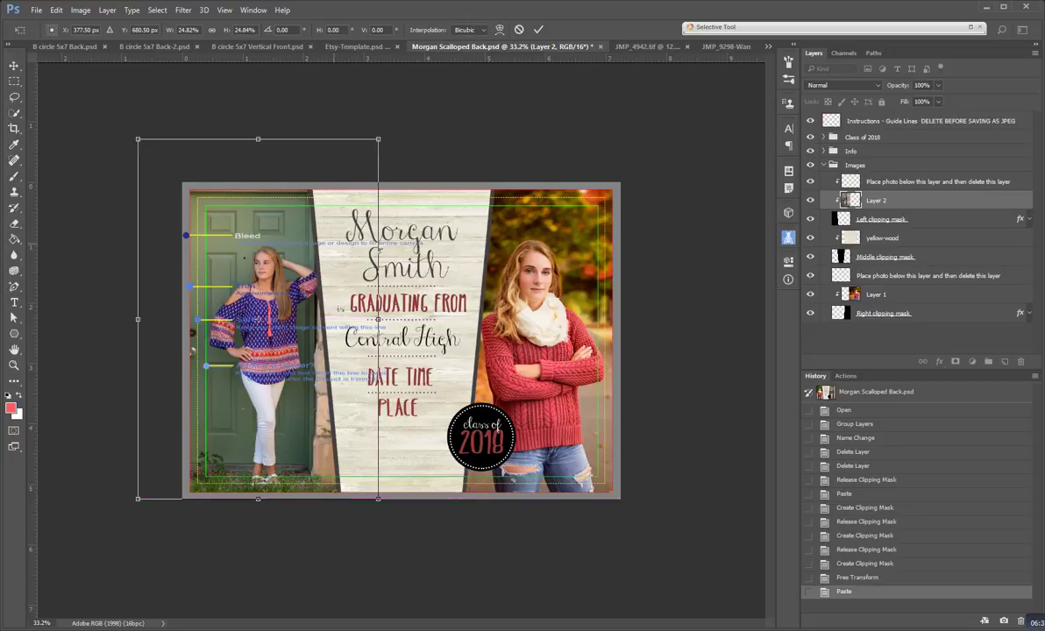
Nudge the green-door photo leftward to about X 331.5 px, Y 680.5 px and apply the transform
{"action": "key", "text": "shift+Left"}
{"action": "key", "text": "shift+Left"}
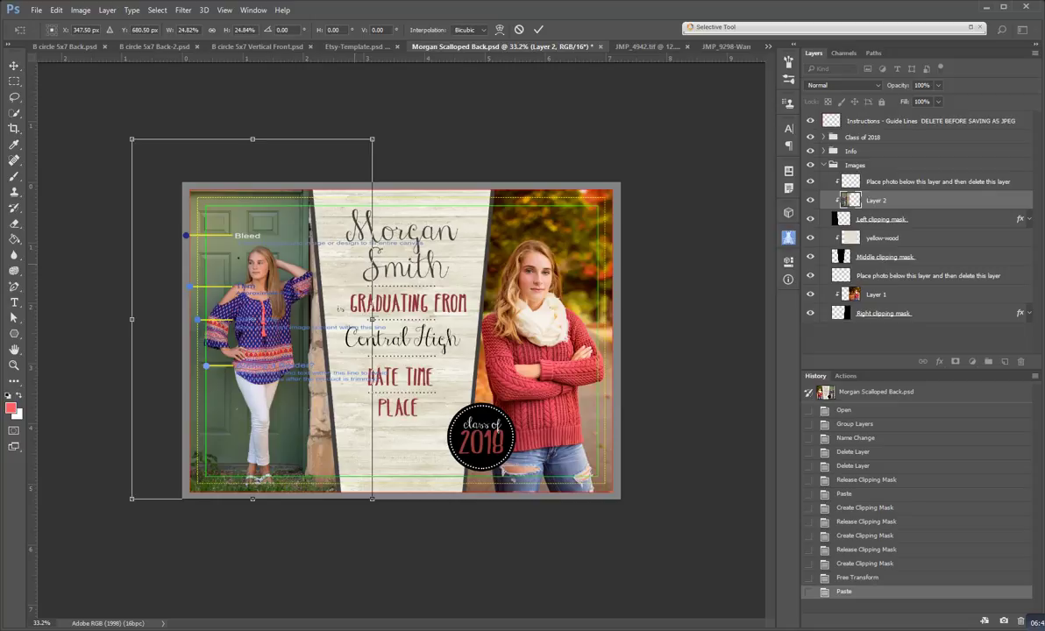
{"action": "key", "text": "Left"}
{"action": "key", "text": "Left"}
{"action": "key", "text": "Left"}
{"action": "key", "text": "Left"}
{"action": "key", "text": "Left"}
{"action": "key", "text": "Left"}
{"action": "key", "text": "Right"}
{"action": "key", "text": "Right"}
{"action": "key", "text": "Right"}
{"action": "key", "text": "Right"}
{"action": "key", "text": "Right"}
{"action": "key", "text": "Right"}
{"action": "key", "text": "shift+Left"}
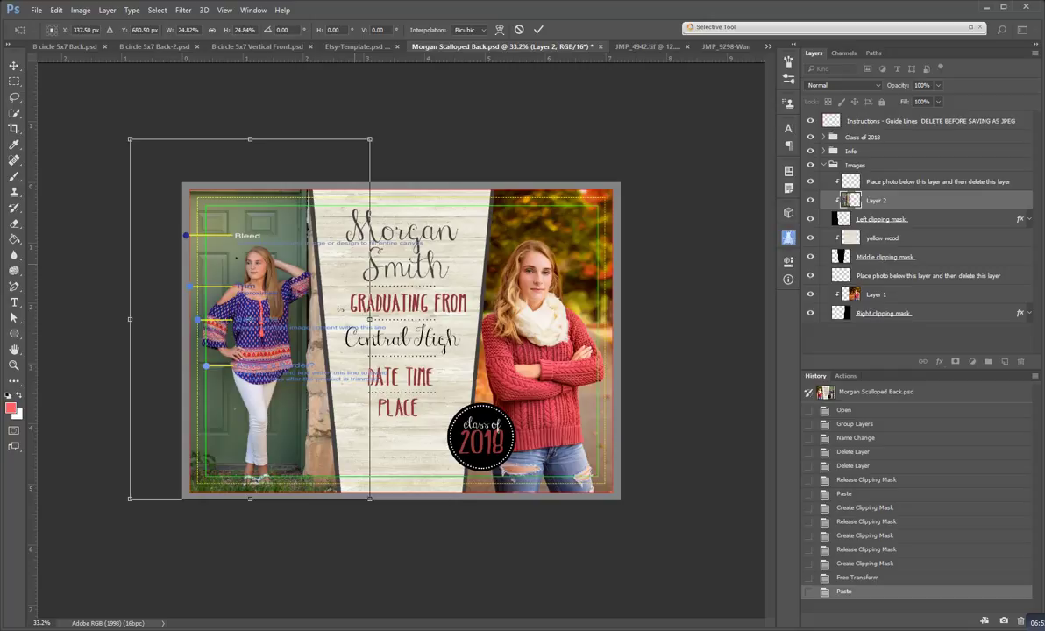
{"action": "key", "text": "shift+Left"}
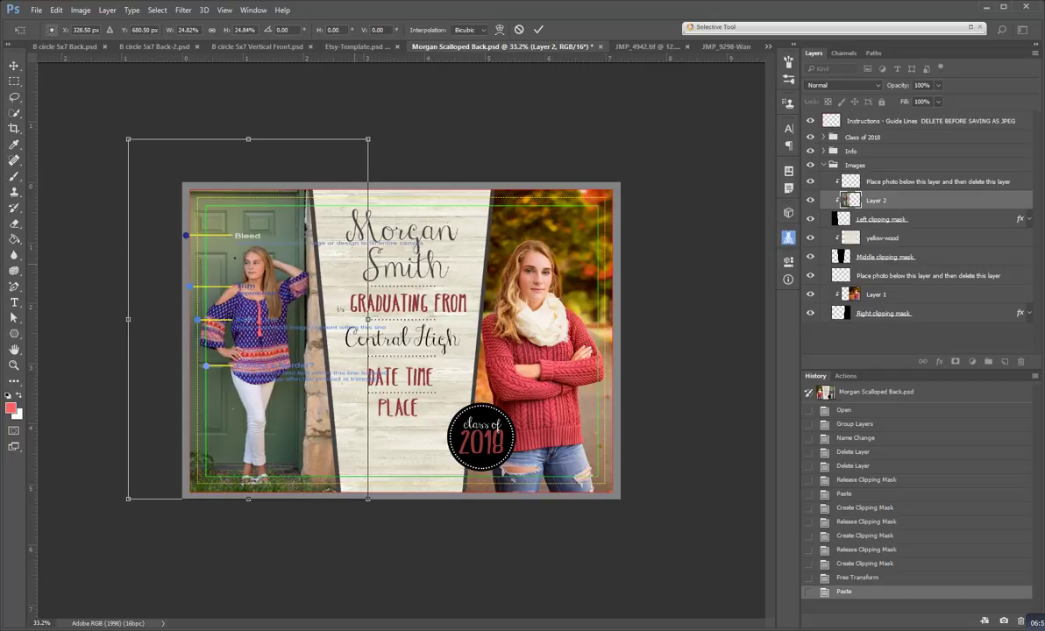
{"action": "key", "text": "Right"}
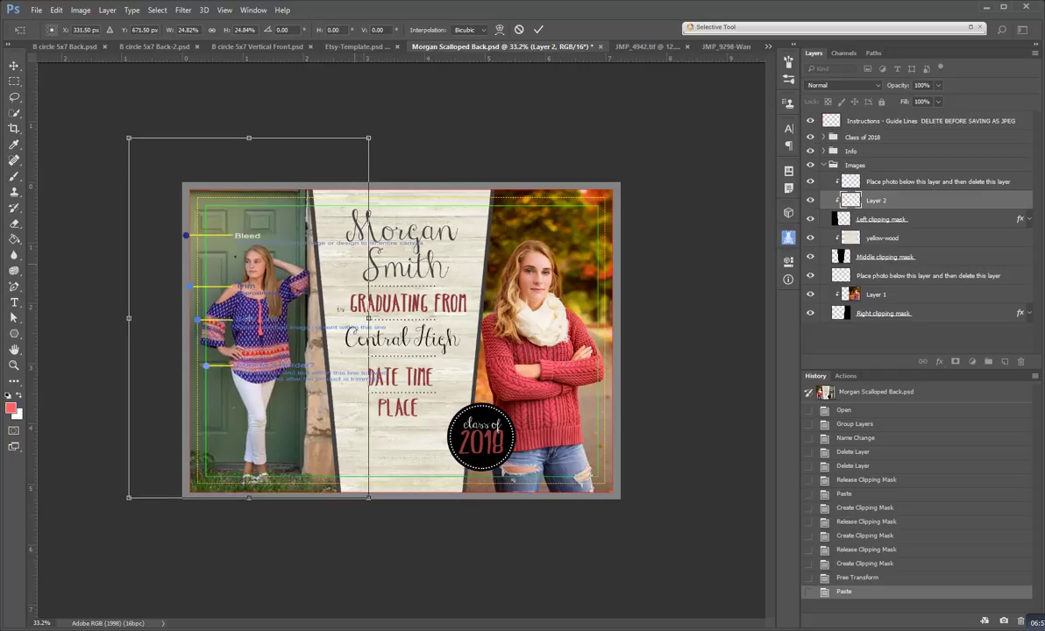
{"action": "key", "text": "Up"}
{"action": "key", "text": "Down"}
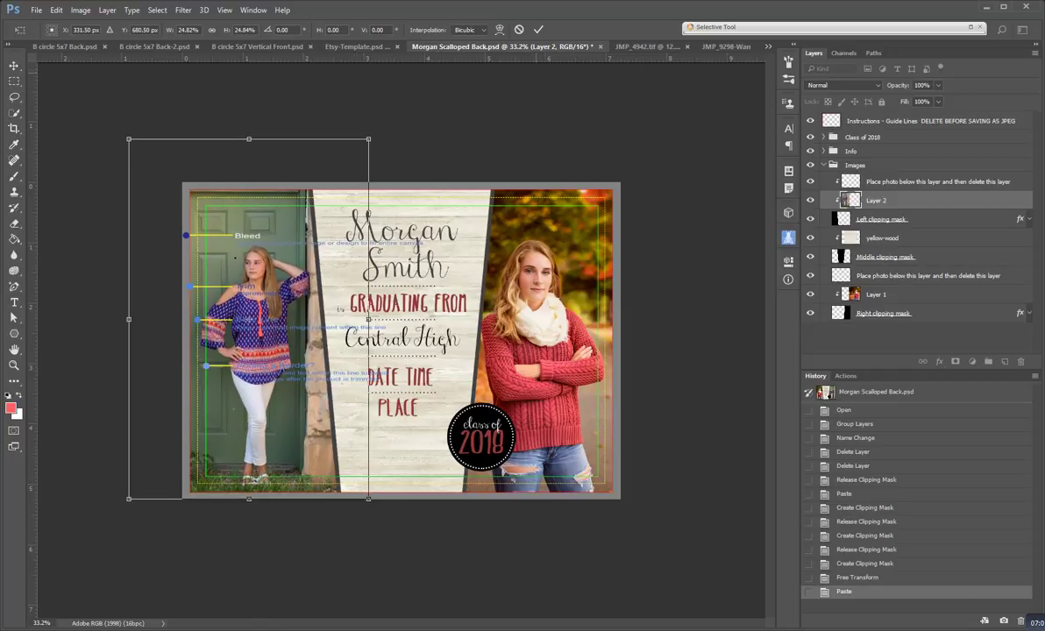
{"action": "left_click", "coordinate": [538, 29]}
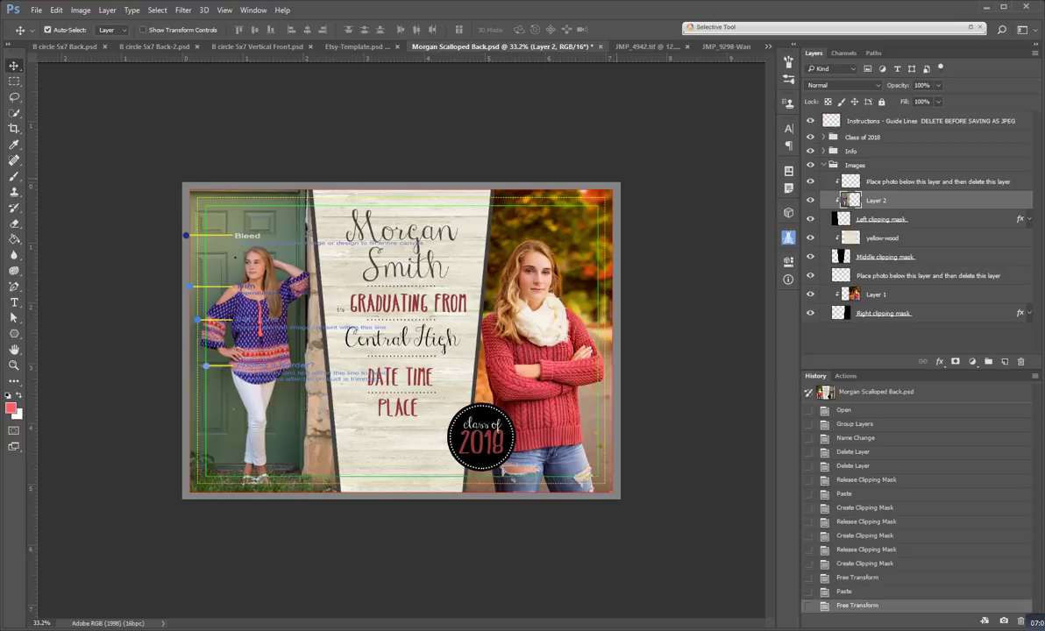
Examine the layers inside the Images, Info and Class of 2018 groups, collapsing each group again
{"action": "key", "text": "ctrl+plus"}
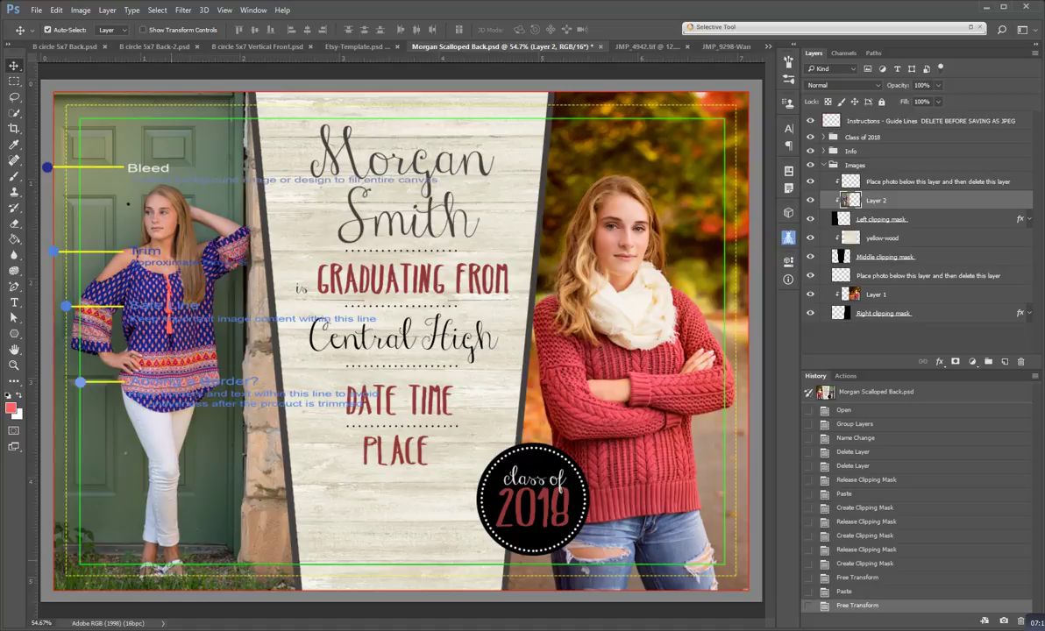
{"action": "key", "text": "ctrl+t"}
{"action": "left_click", "coordinate": [824, 165]}
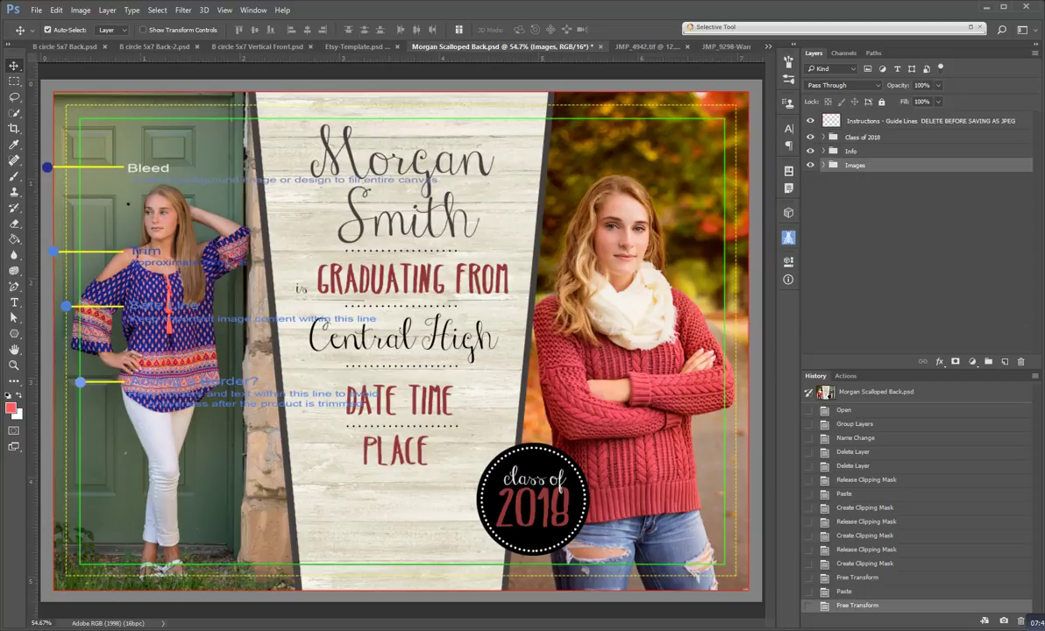
{"action": "left_click", "coordinate": [823, 164]}
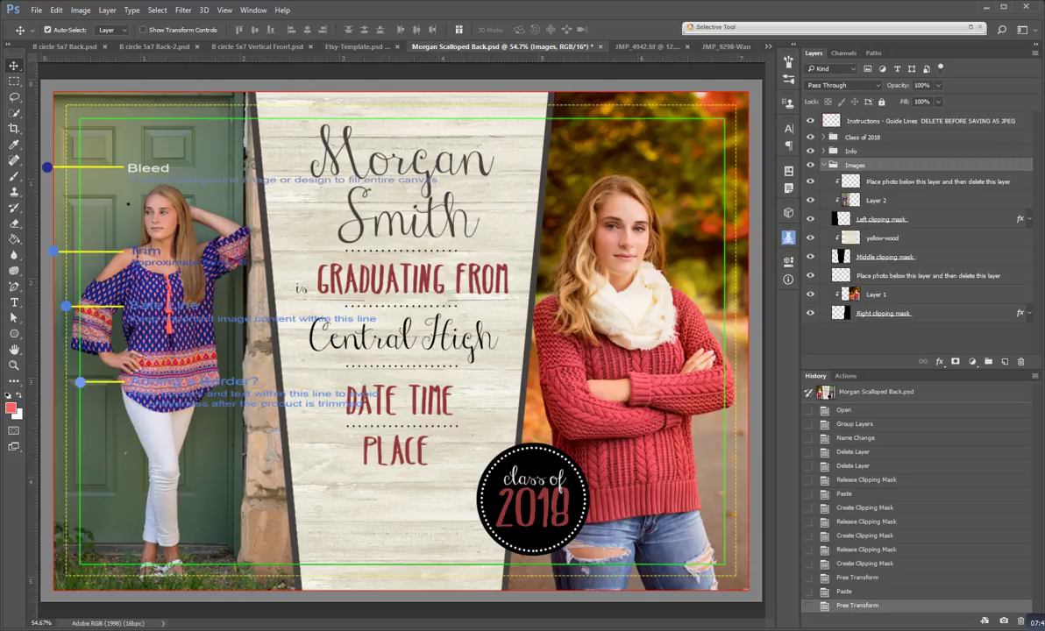
{"action": "left_click", "coordinate": [823, 165]}
{"action": "left_click", "coordinate": [823, 150]}
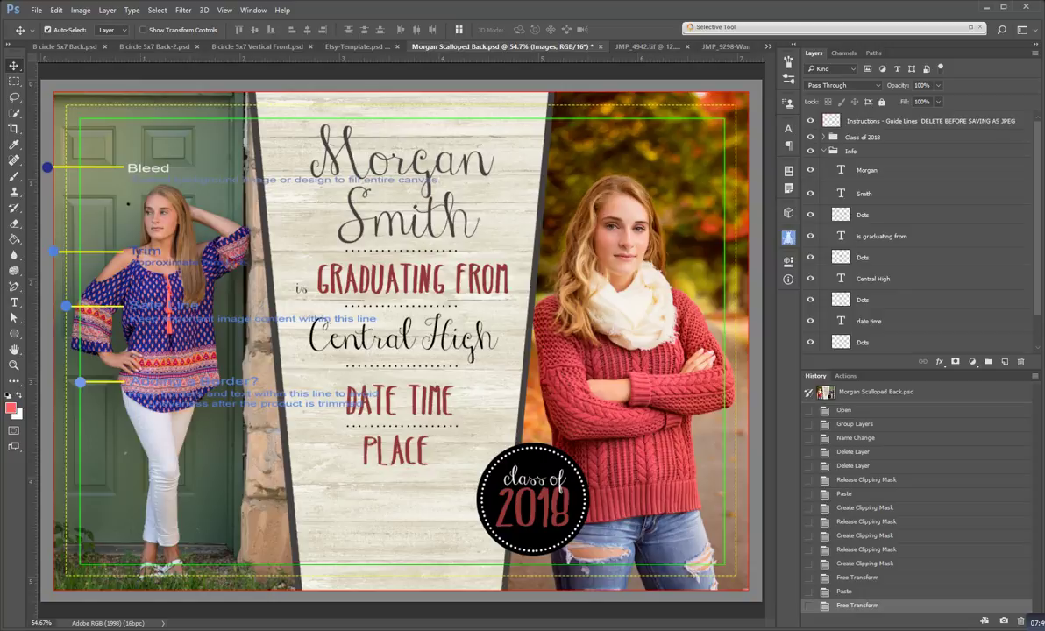
{"action": "scroll", "coordinate": [912, 237], "scroll_direction": "down", "scroll_amount": 2}
{"action": "scroll", "coordinate": [916, 233], "scroll_direction": "up", "scroll_amount": 2}
{"action": "left_click", "coordinate": [911, 150]}
{"action": "left_click", "coordinate": [823, 151]}
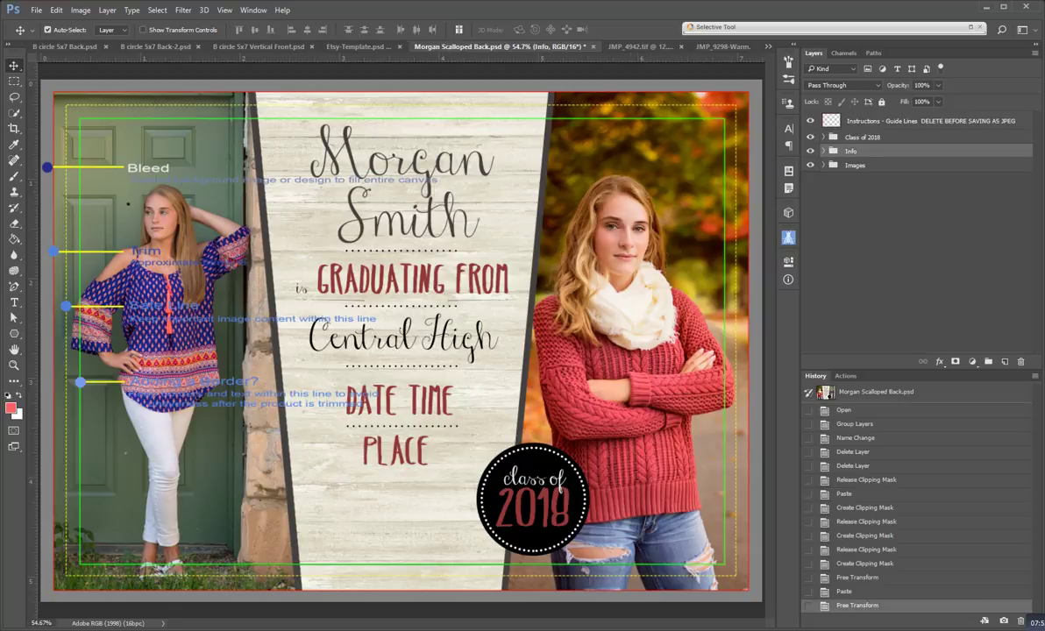
{"action": "left_click", "coordinate": [823, 164]}
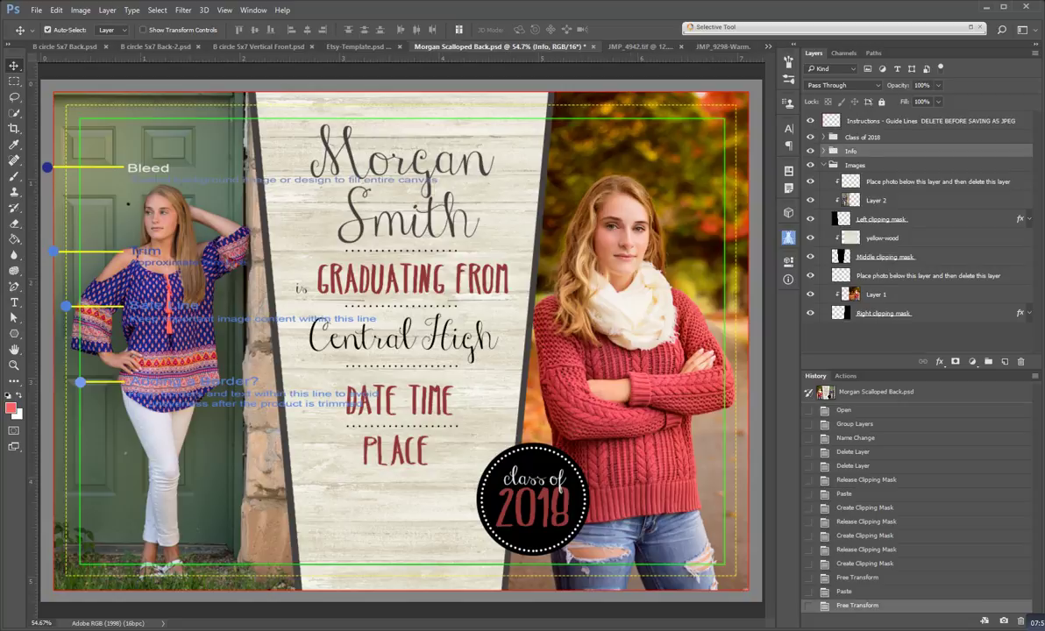
{"action": "left_click", "coordinate": [823, 165]}
{"action": "left_click", "coordinate": [823, 136]}
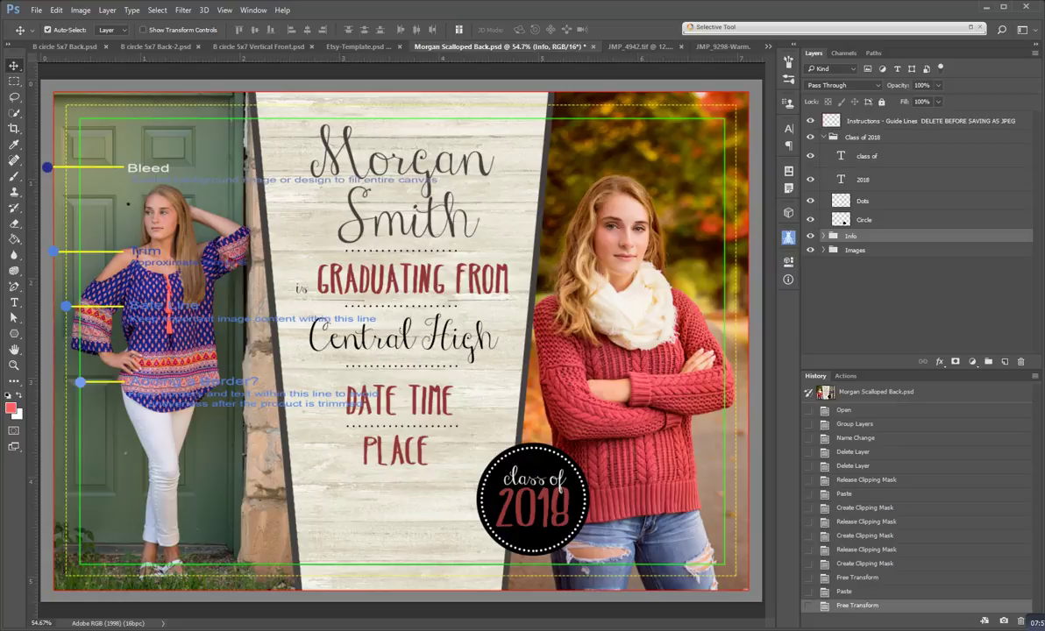
{"action": "left_click", "coordinate": [862, 137]}
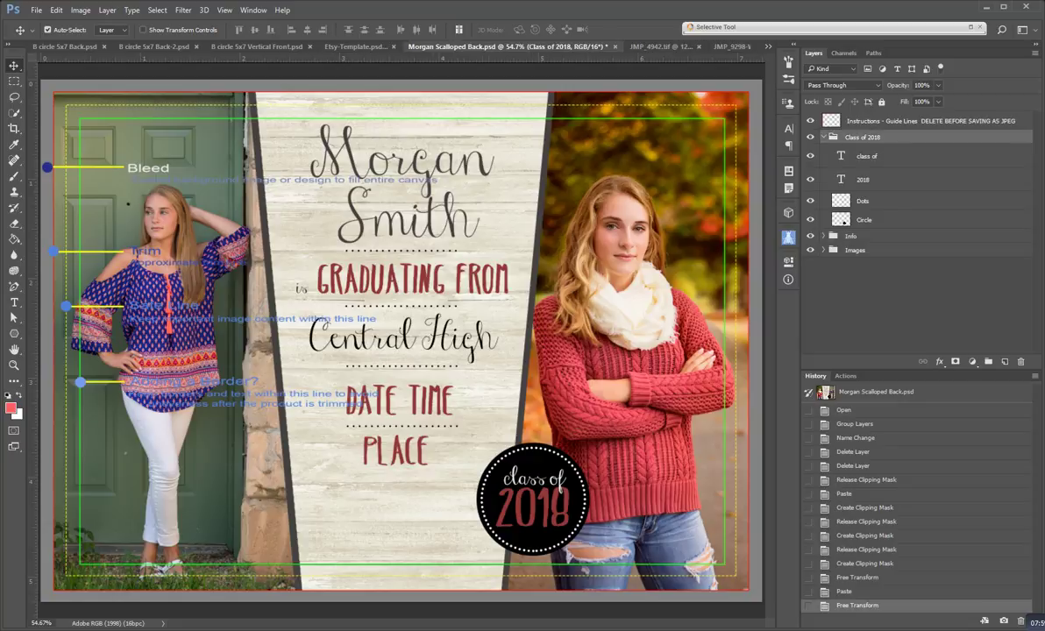
{"action": "left_click", "coordinate": [824, 136]}
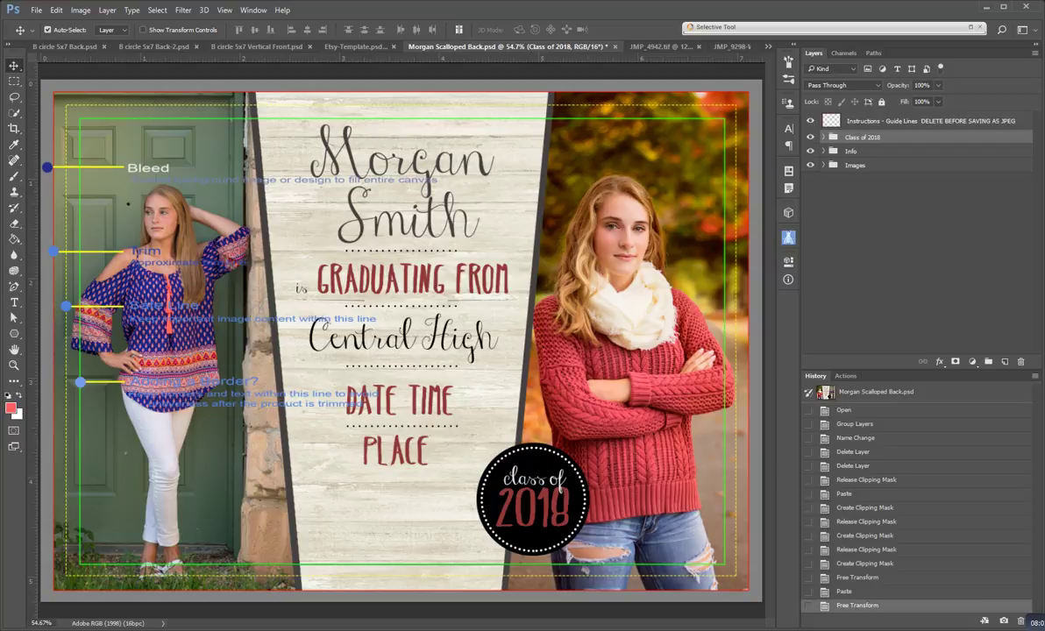
Expand the Images group and show the layer effects applied to the Left clipping mask layer
{"action": "left_click", "coordinate": [823, 165]}
{"action": "left_click", "coordinate": [947, 219]}
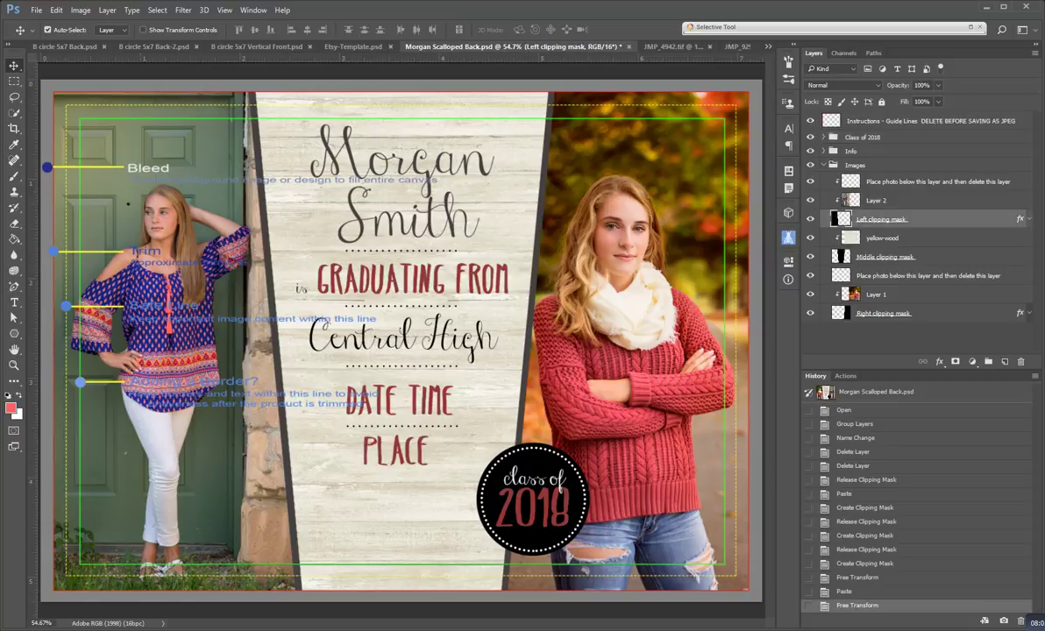
{"action": "left_click", "coordinate": [1028, 219]}
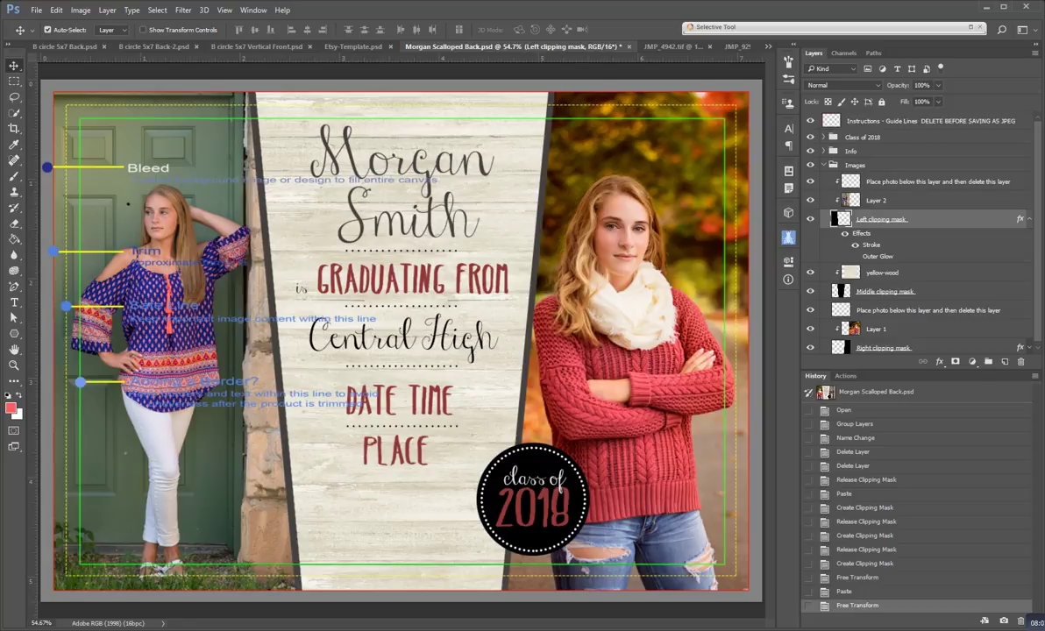
Review the Stroke settings of the Left clipping mask layer and switch that stroke off and on to compare the panel edge
{"action": "double_click", "coordinate": [870, 244]}
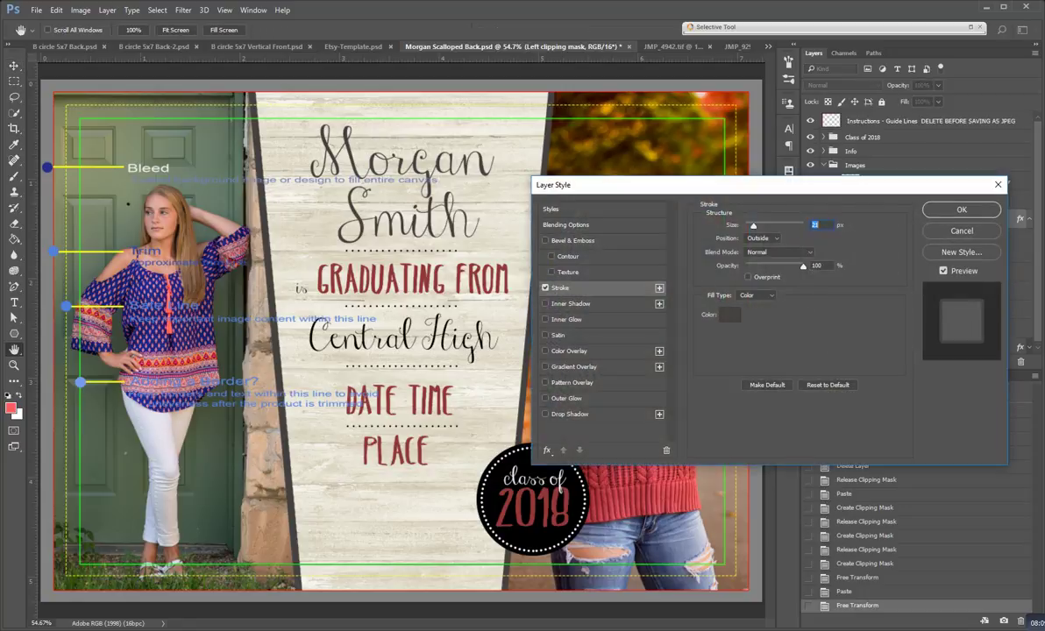
{"action": "key", "text": "Escape"}
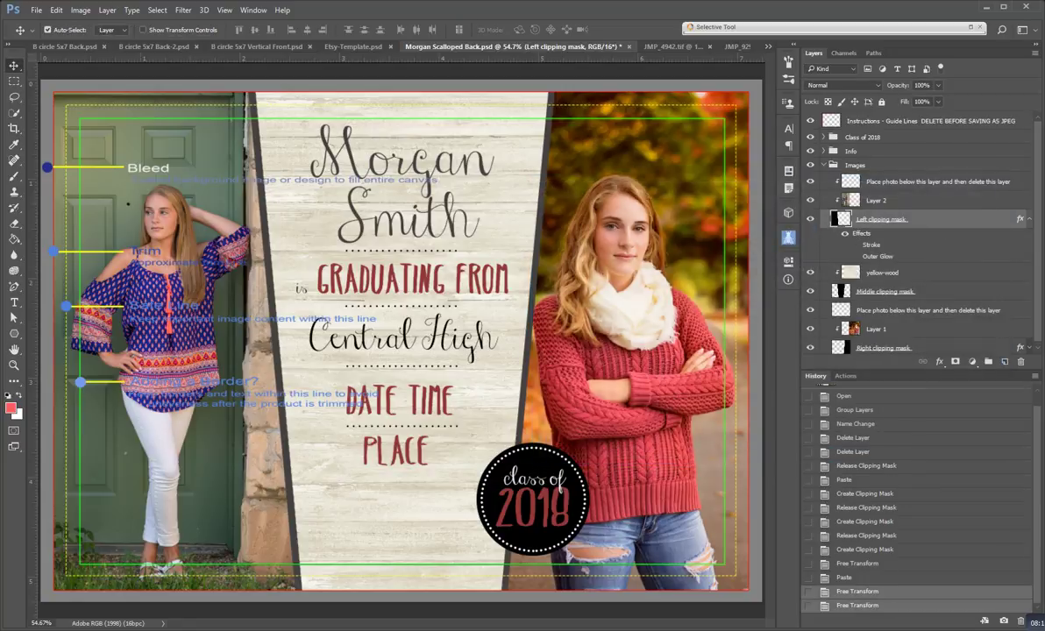
{"action": "left_click", "coordinate": [854, 244]}
{"action": "left_click", "coordinate": [855, 245]}
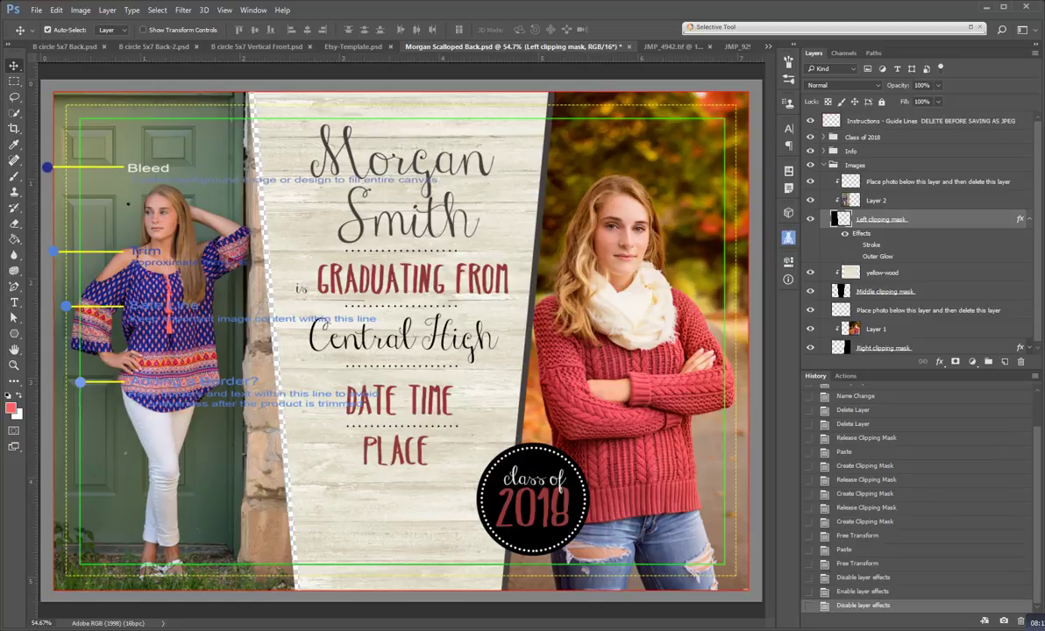
{"action": "left_click", "coordinate": [855, 245]}
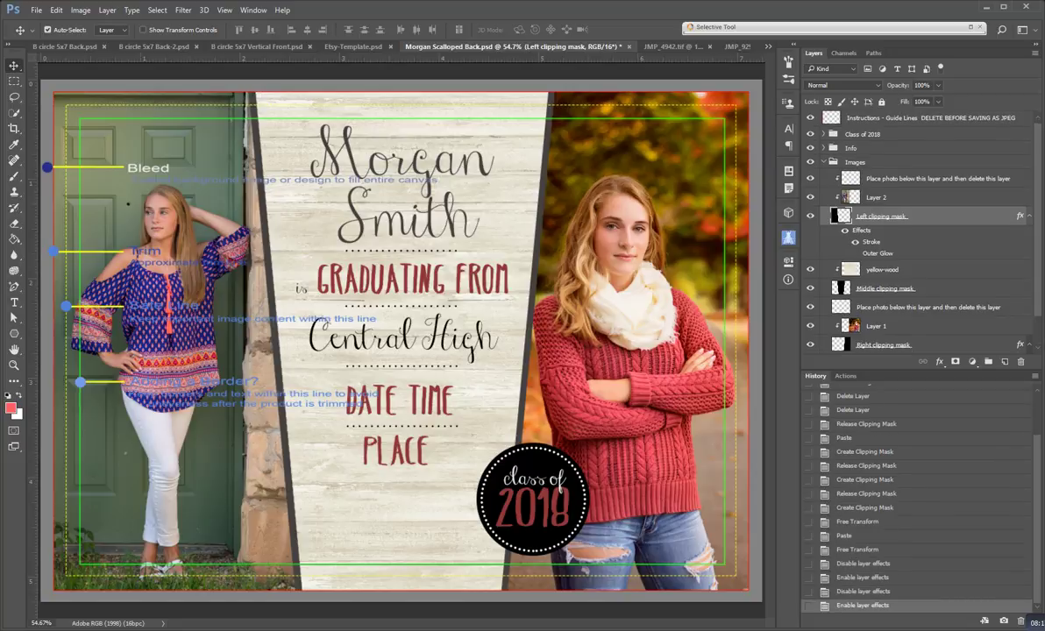
Show the layer effects of the Right clipping mask layer and switch its stroke off and on to compare
{"action": "left_click", "coordinate": [1028, 348]}
{"action": "left_click", "coordinate": [855, 336]}
{"action": "left_click", "coordinate": [854, 336]}
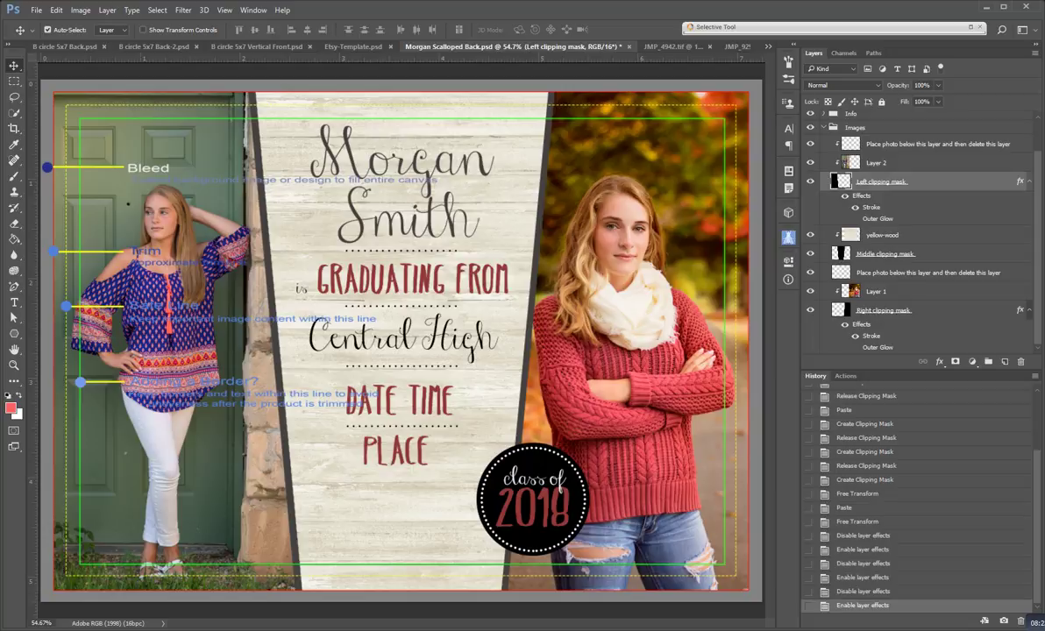
Try the dark red stroke color 5f1524 on the Right clipping mask layer and discard the change
{"action": "double_click", "coordinate": [872, 336]}
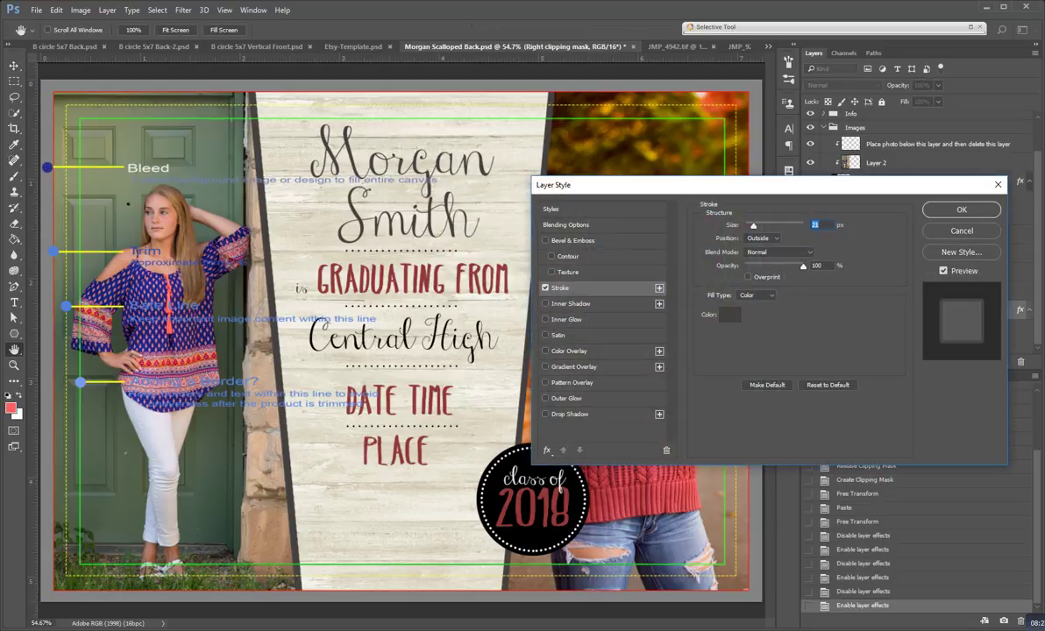
{"action": "left_click", "coordinate": [729, 315]}
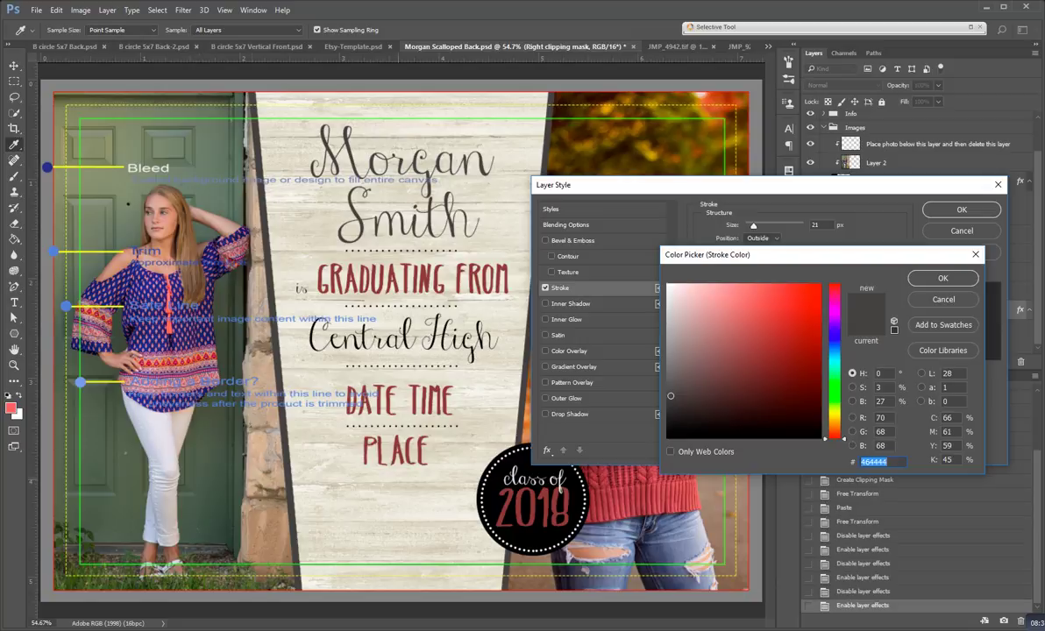
{"action": "type", "text": "5f1524"}
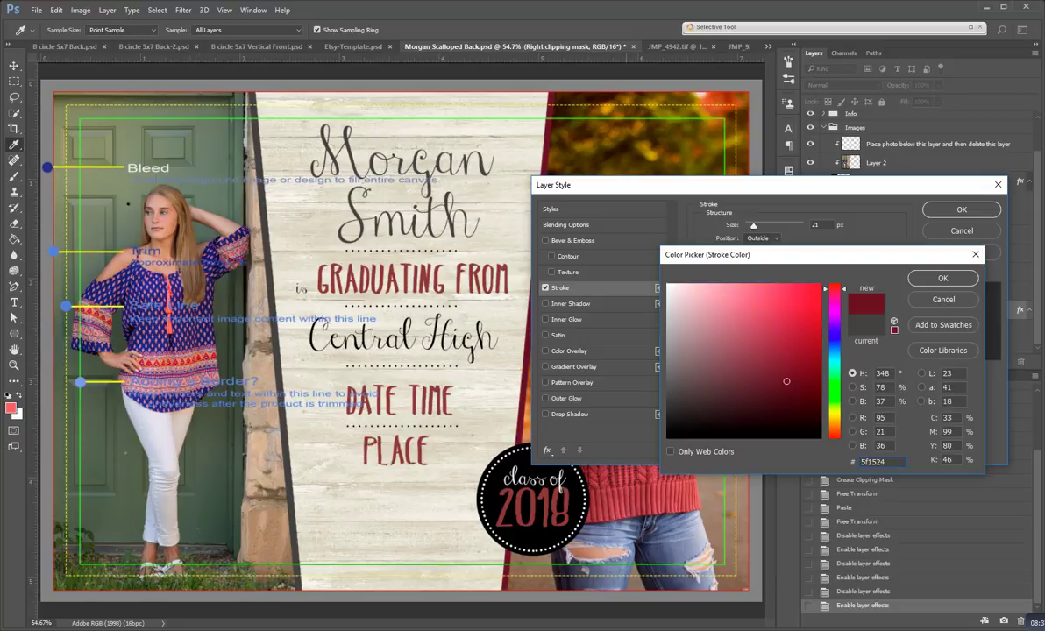
{"action": "key", "text": "Return"}
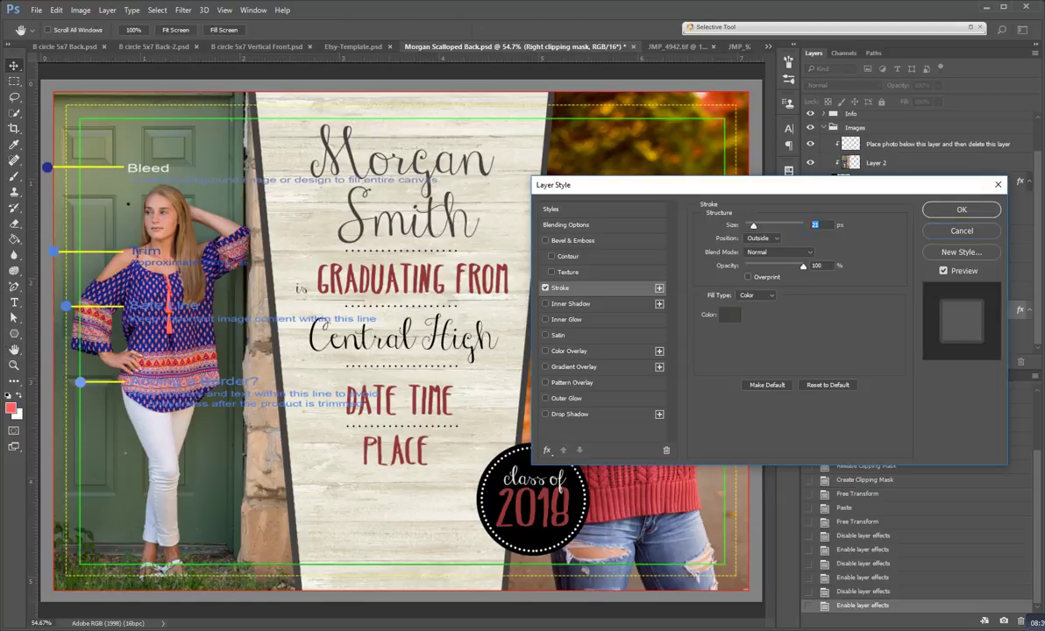
{"action": "key", "text": "Return"}
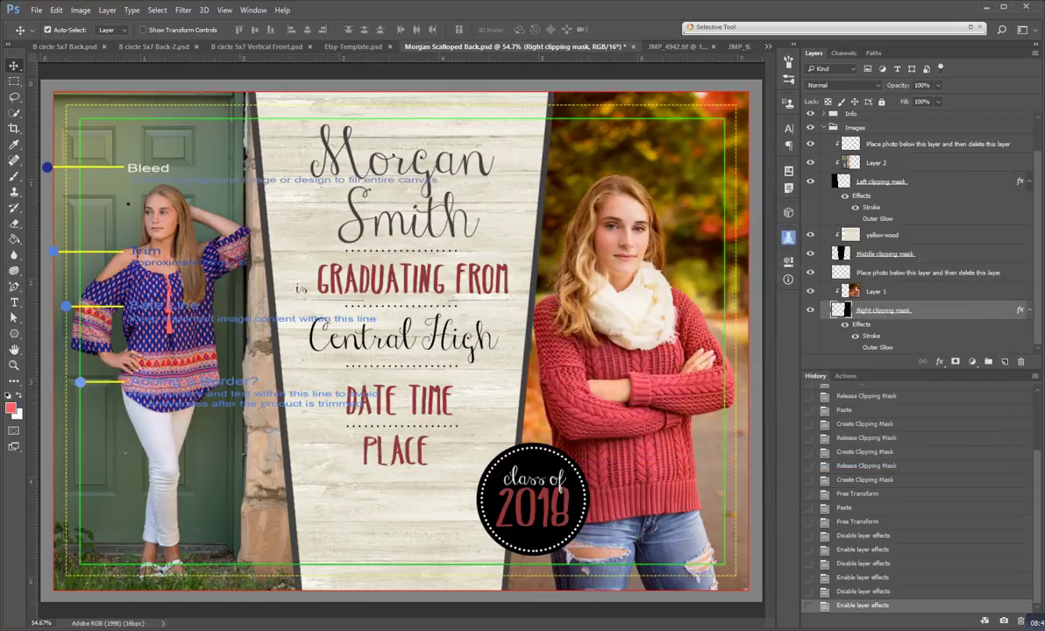
Try stroke colors sampled from the card text, wood background, blouse, skin and green door on the Left clipping mask layer, and cancel the changes
{"action": "double_click", "coordinate": [871, 207]}
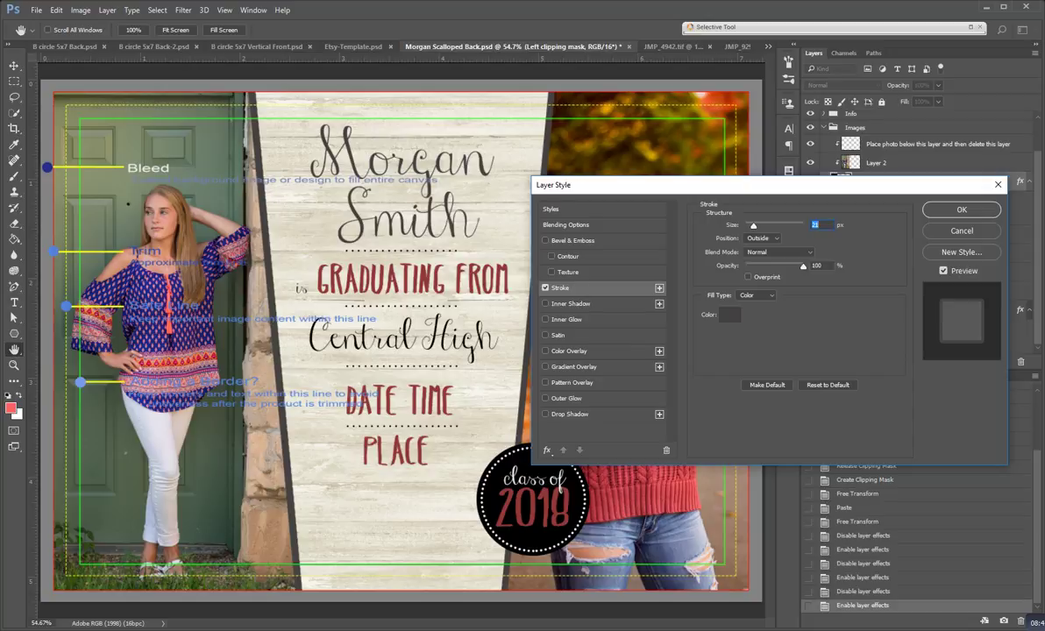
{"action": "left_click", "coordinate": [729, 314]}
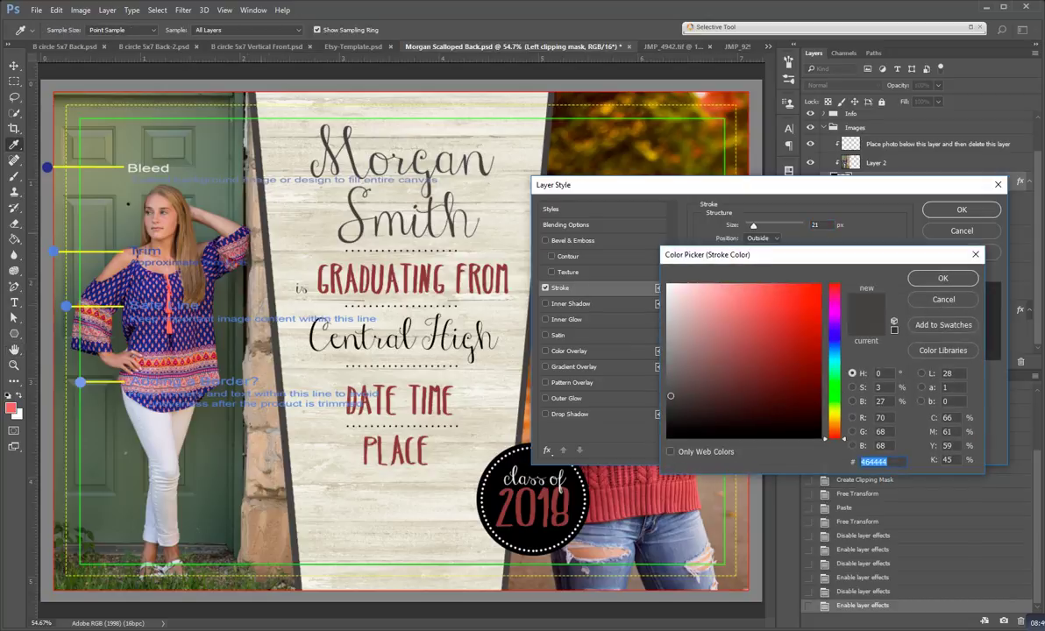
{"action": "left_click", "coordinate": [321, 281]}
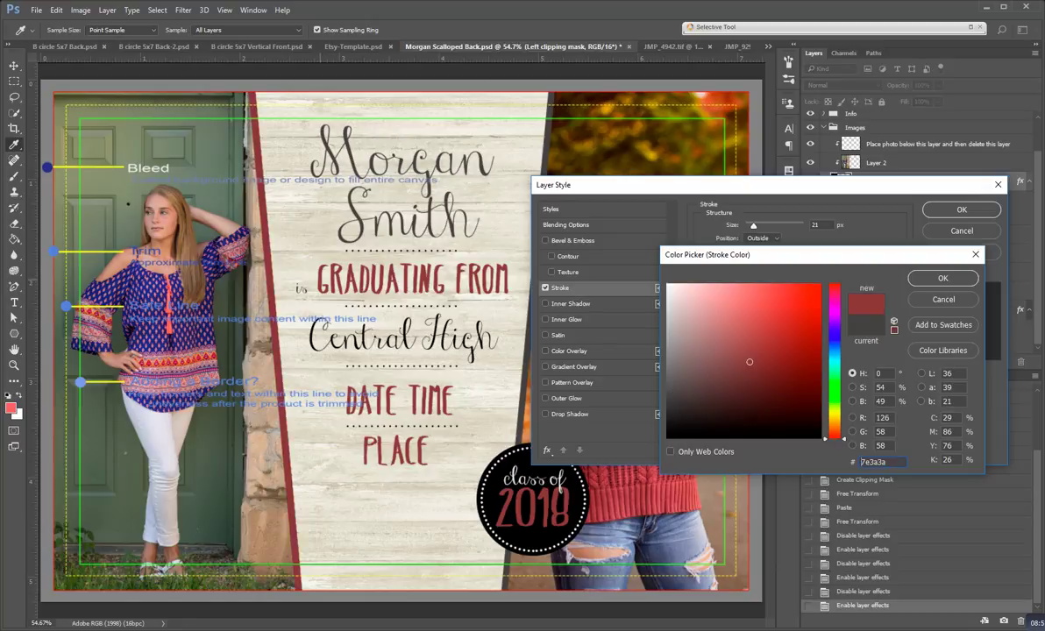
{"action": "left_click", "coordinate": [308, 233]}
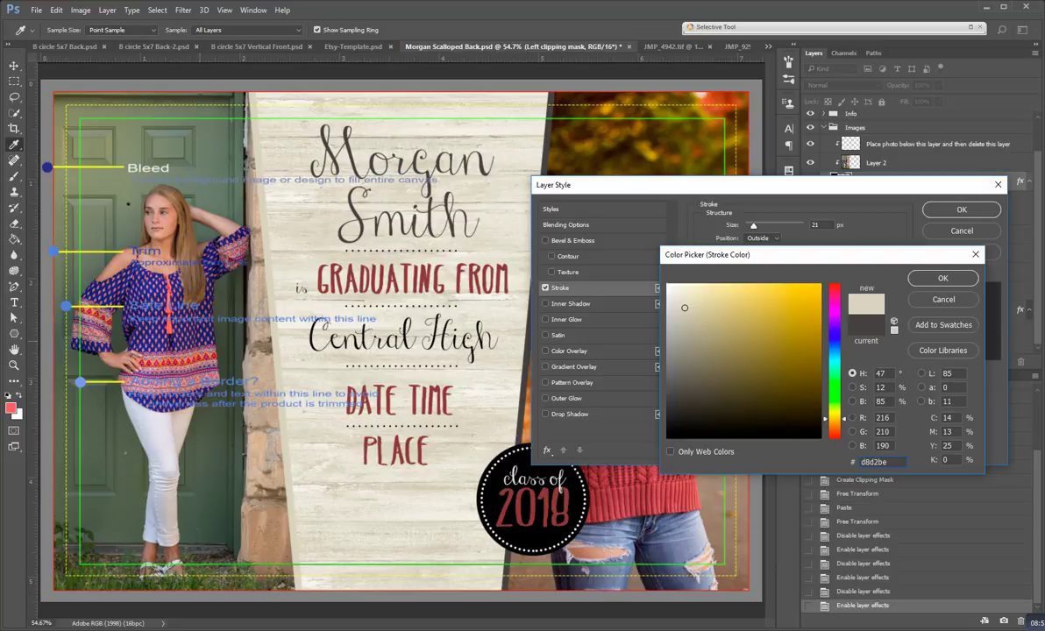
{"action": "left_click", "coordinate": [175, 333]}
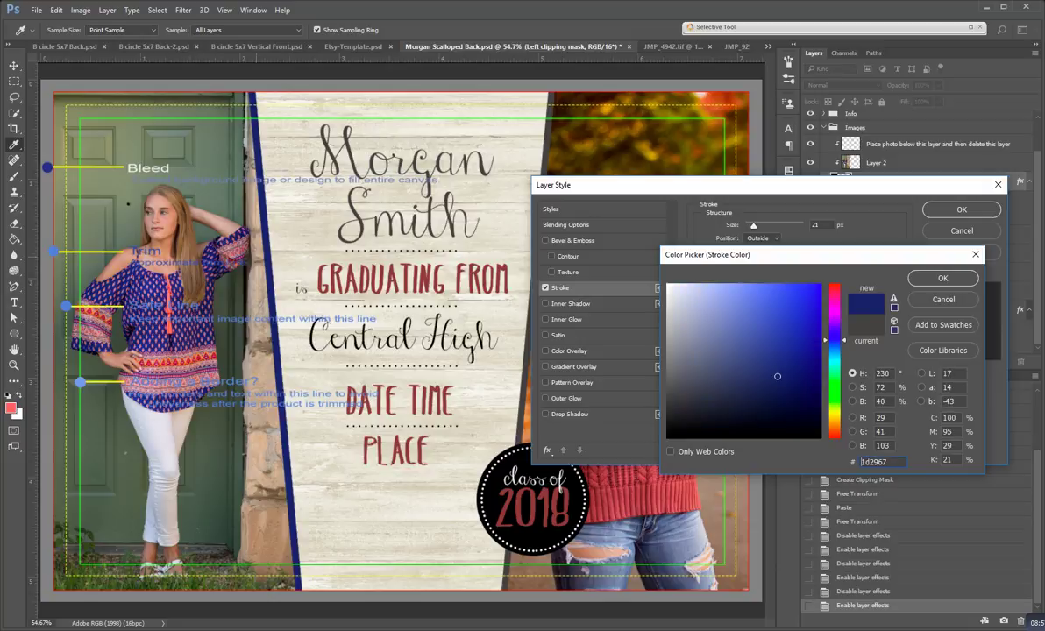
{"action": "left_click", "coordinate": [171, 215]}
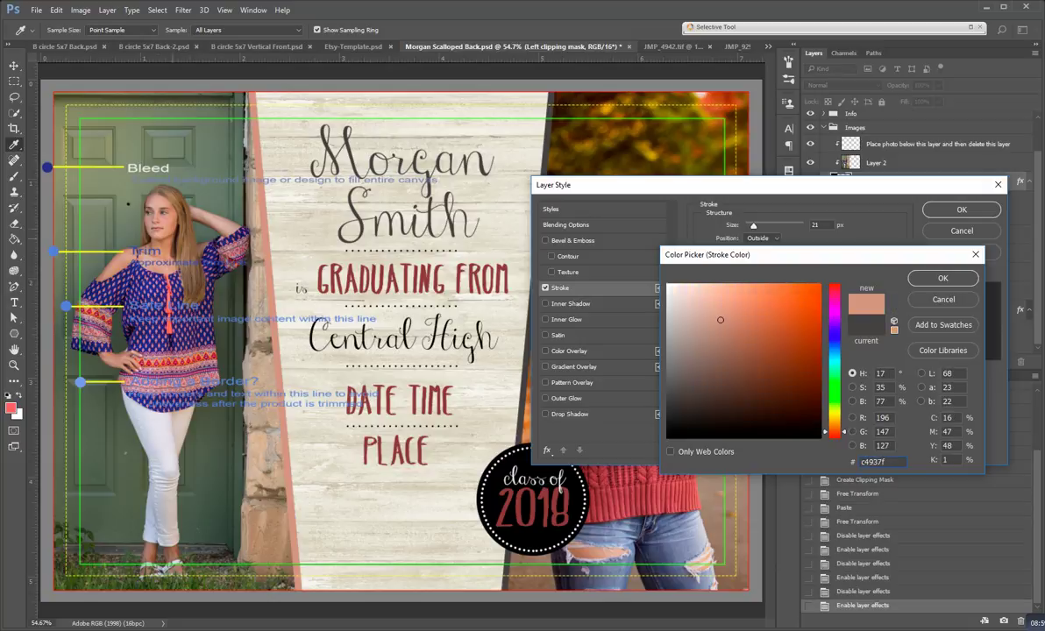
{"action": "left_click", "coordinate": [149, 223]}
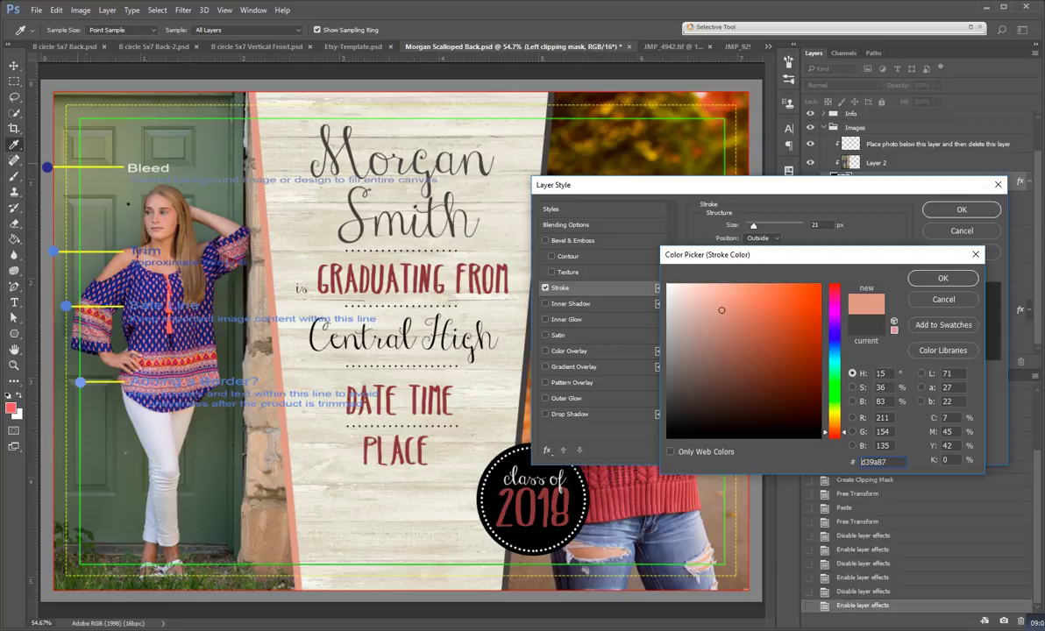
{"action": "left_click", "coordinate": [208, 162]}
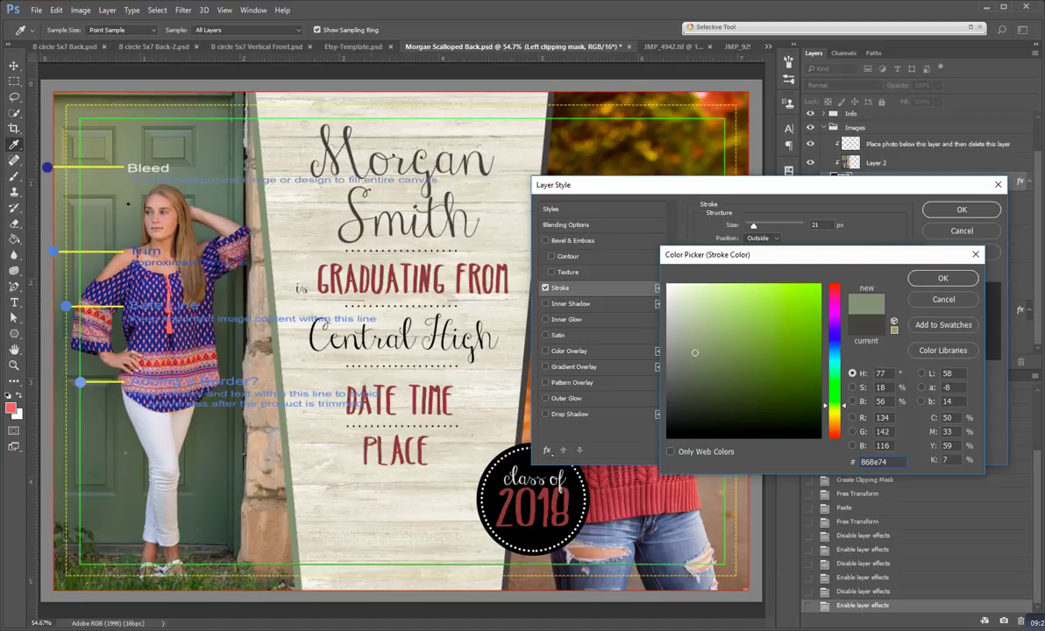
{"action": "key", "text": "Escape"}
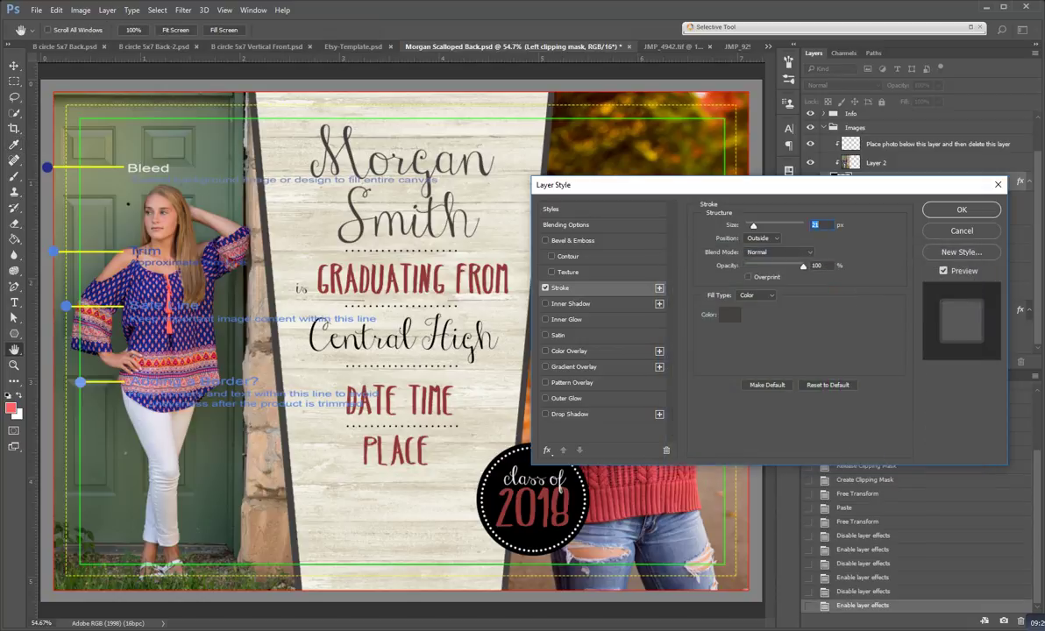
{"action": "key", "text": "Escape"}
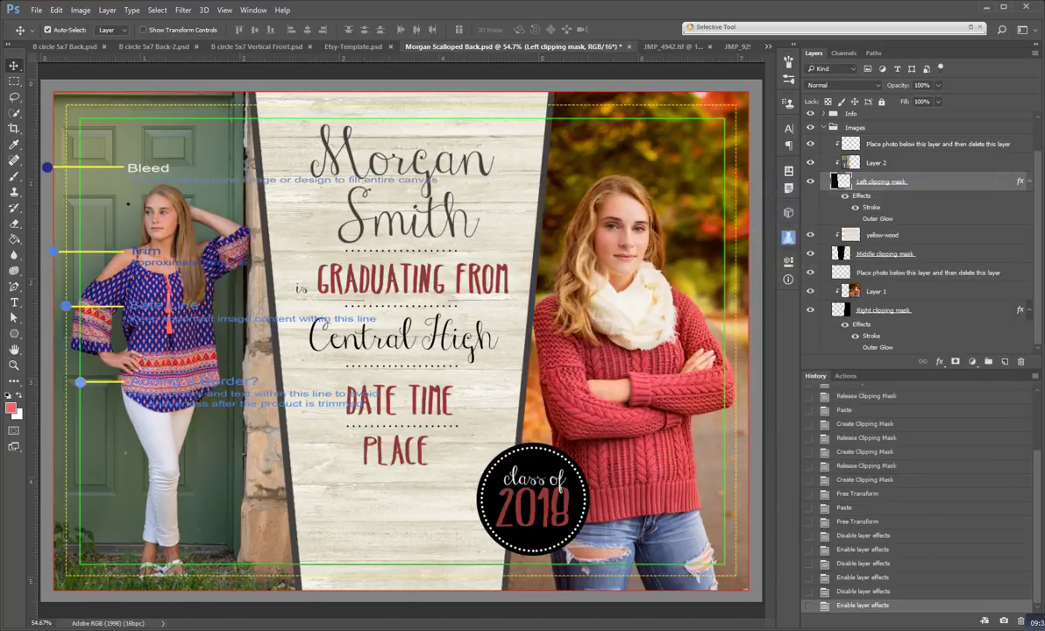
Collapse the Images group, expand the Info group and select the Central High text layer with the Type tool active
{"action": "left_click", "coordinate": [833, 127]}
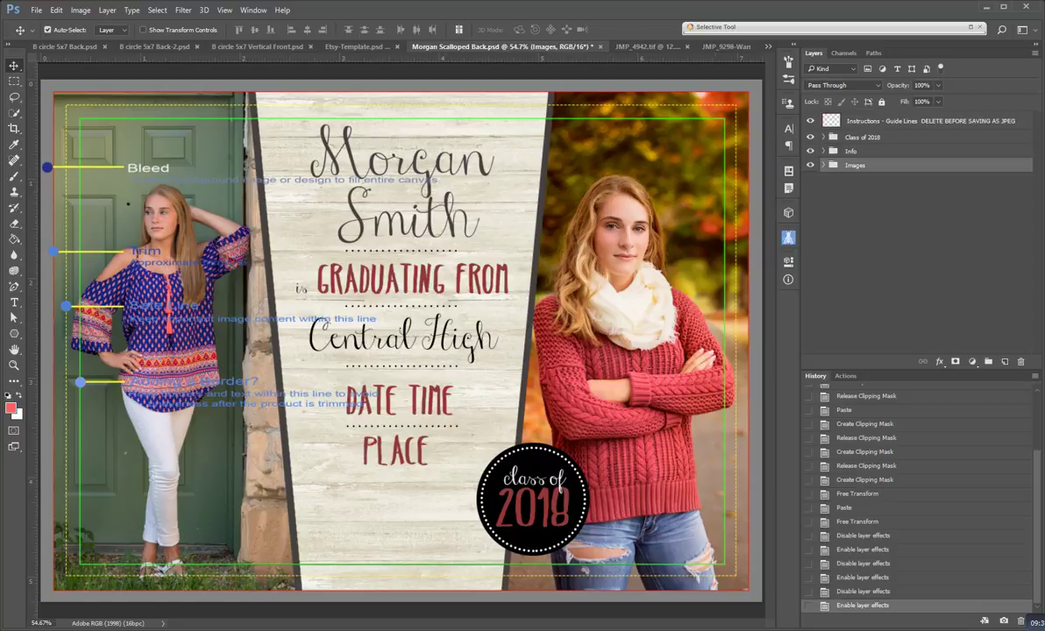
{"action": "left_click", "coordinate": [824, 151]}
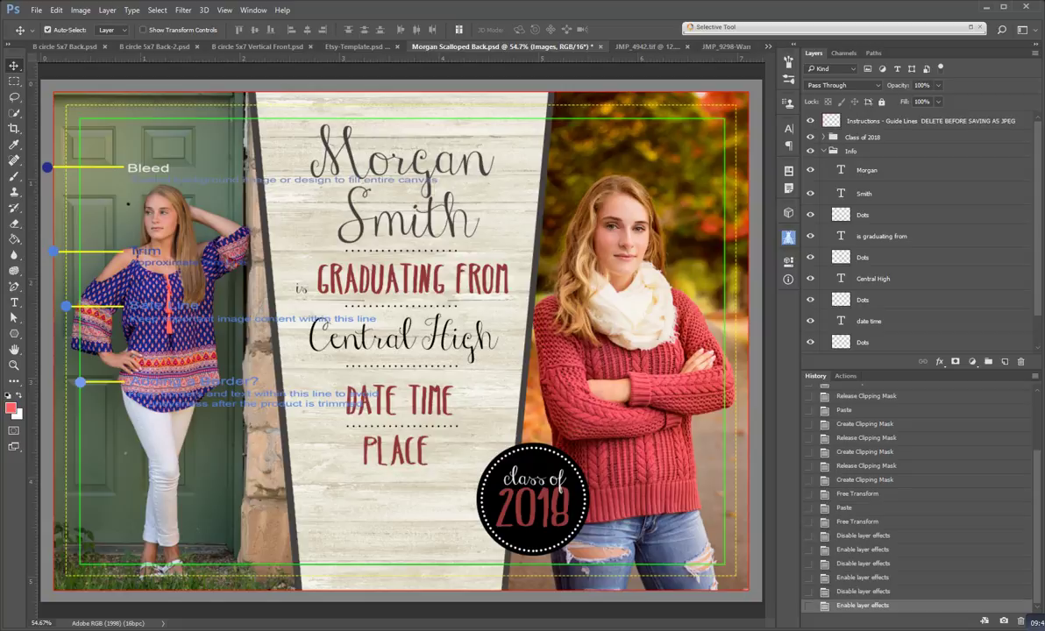
{"action": "left_click", "coordinate": [872, 278]}
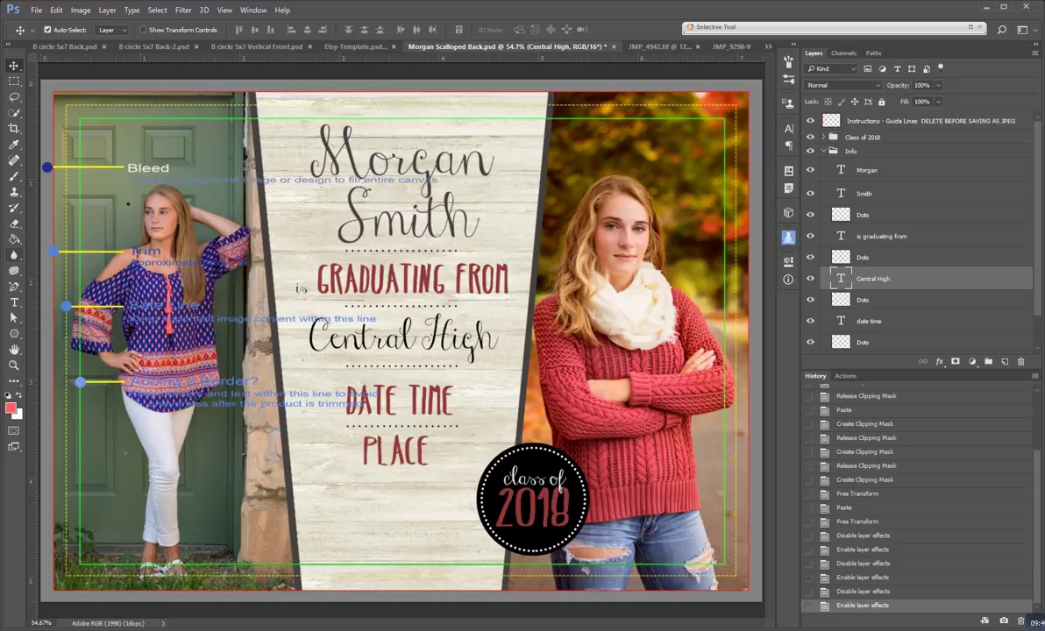
{"action": "left_click", "coordinate": [14, 303]}
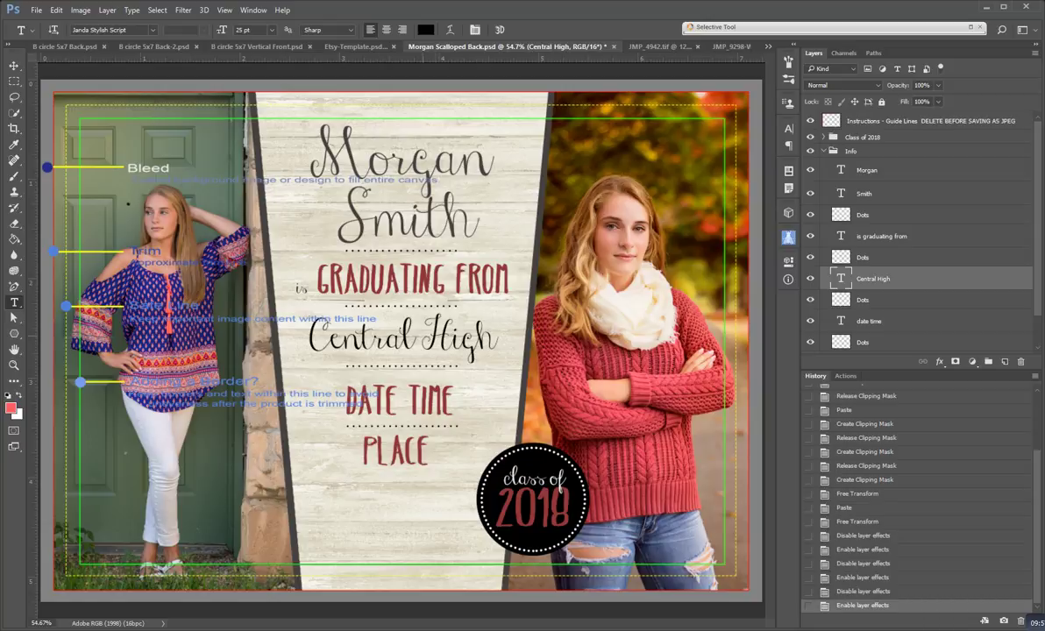
Try text colors such as e40b0b, 700808, 3b911a, 553e7e, ad304a and e16e64 on the Central High text, and cancel the color change
{"action": "left_click", "coordinate": [425, 30]}
{"action": "type", "text": "ffffff"}
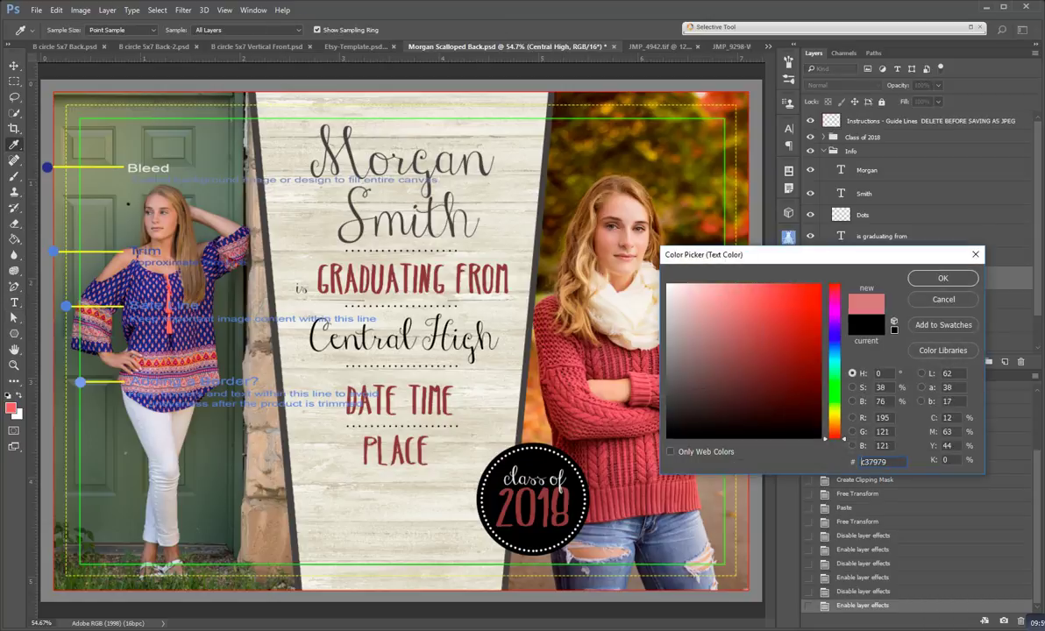
{"action": "type", "text": "e40b0b"}
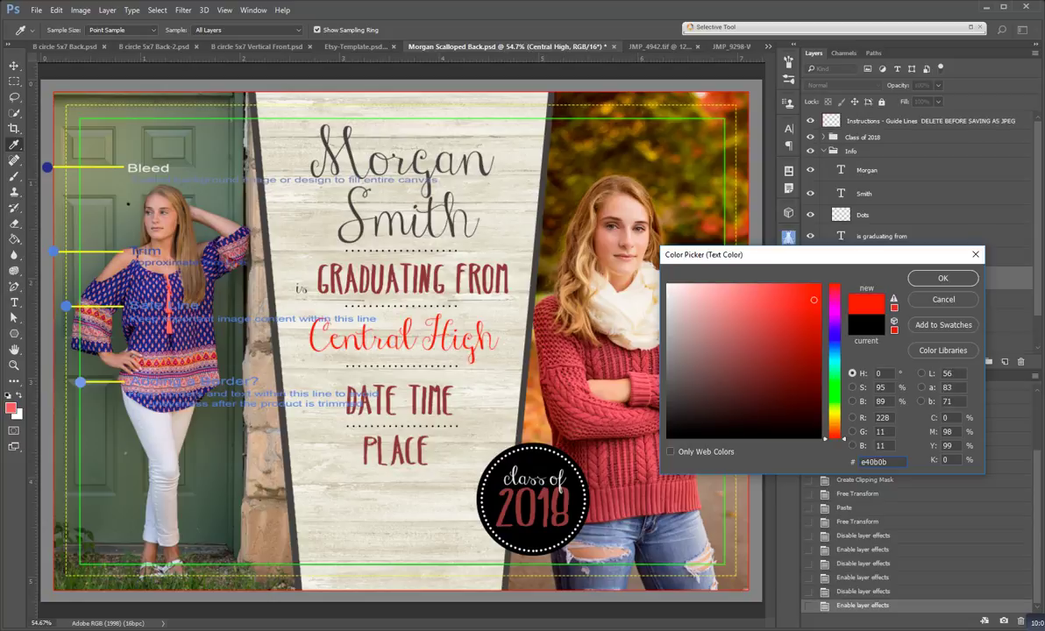
{"action": "type", "text": "700808"}
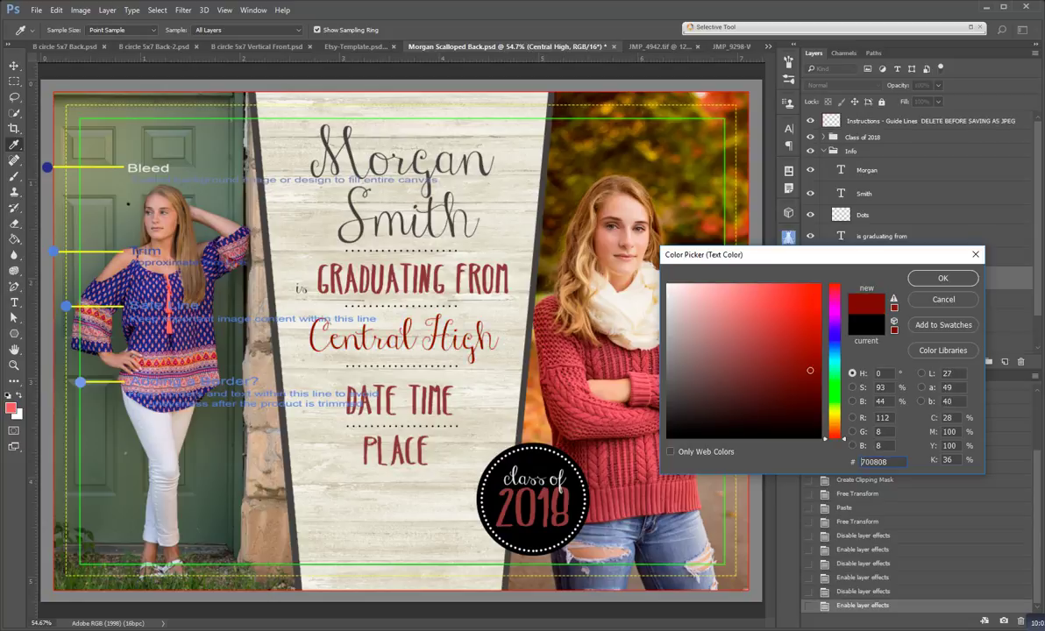
{"action": "left_click", "coordinate": [834, 372]}
{"action": "mouse_move", "coordinate": [834, 372]}
{"action": "left_mouse_down"}
{"action": "mouse_move", "coordinate": [834, 320]}
{"action": "mouse_move", "coordinate": [835, 395]}
{"action": "left_mouse_up"}
{"action": "left_click", "coordinate": [777, 313]}
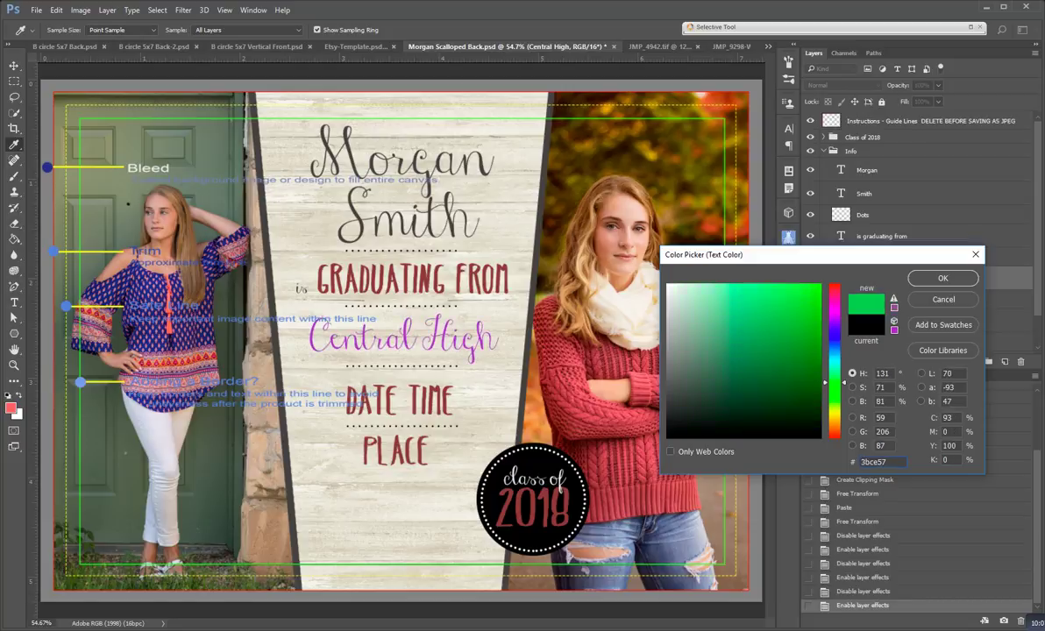
{"action": "left_click", "coordinate": [793, 351]}
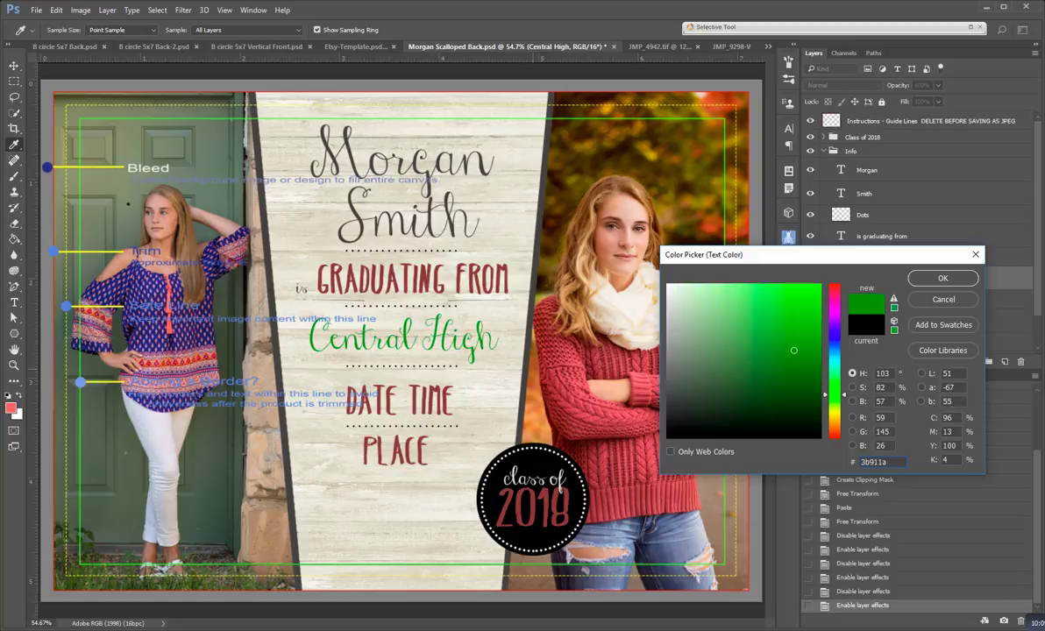
{"action": "type", "text": "553e7e"}
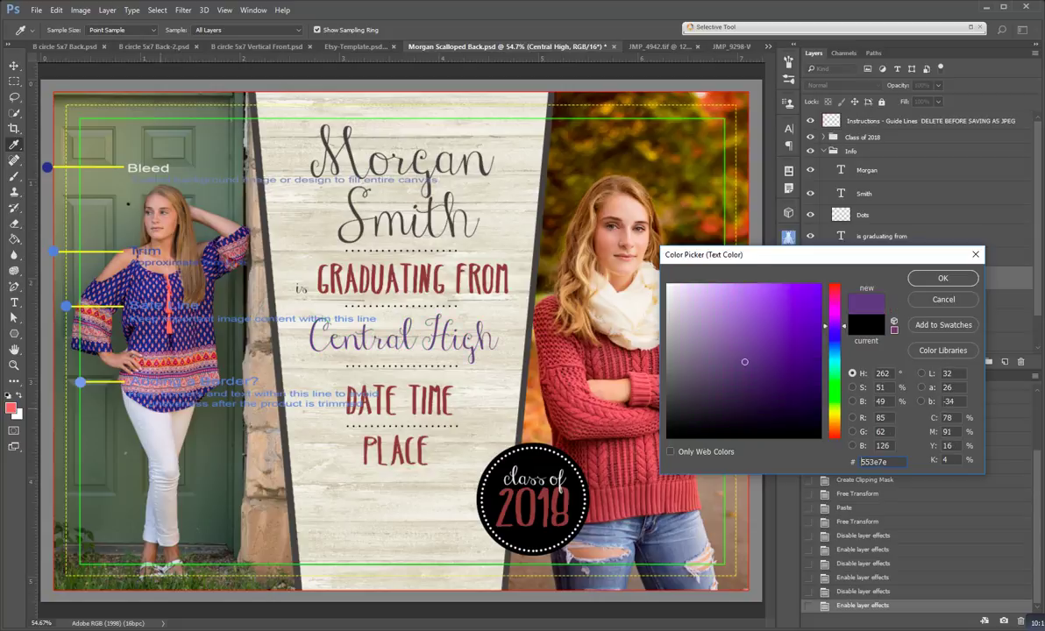
{"action": "type", "text": "ad304a"}
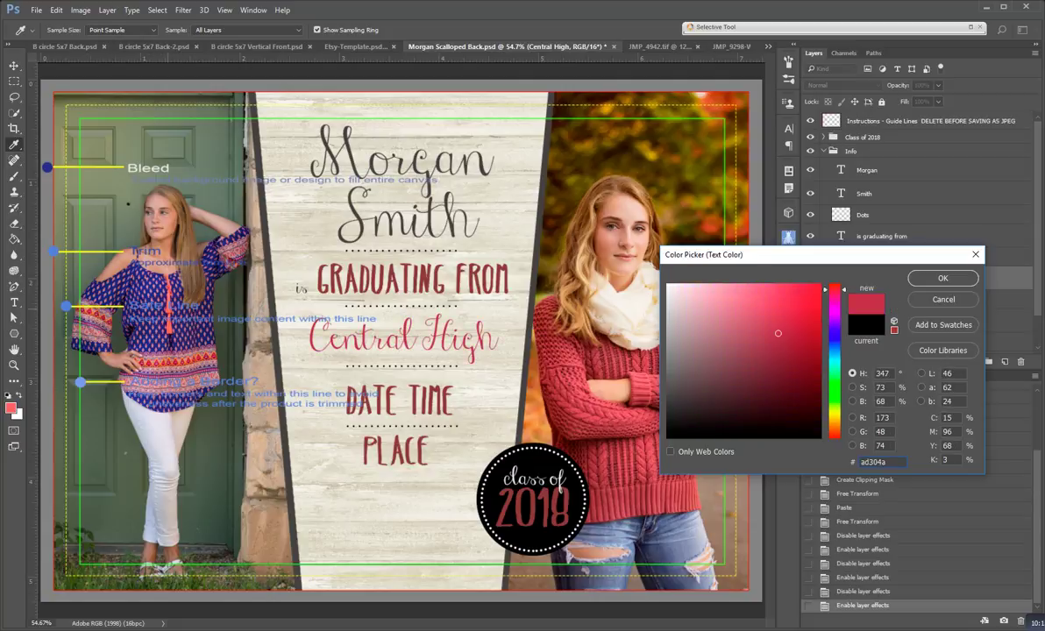
{"action": "type", "text": "e16e64"}
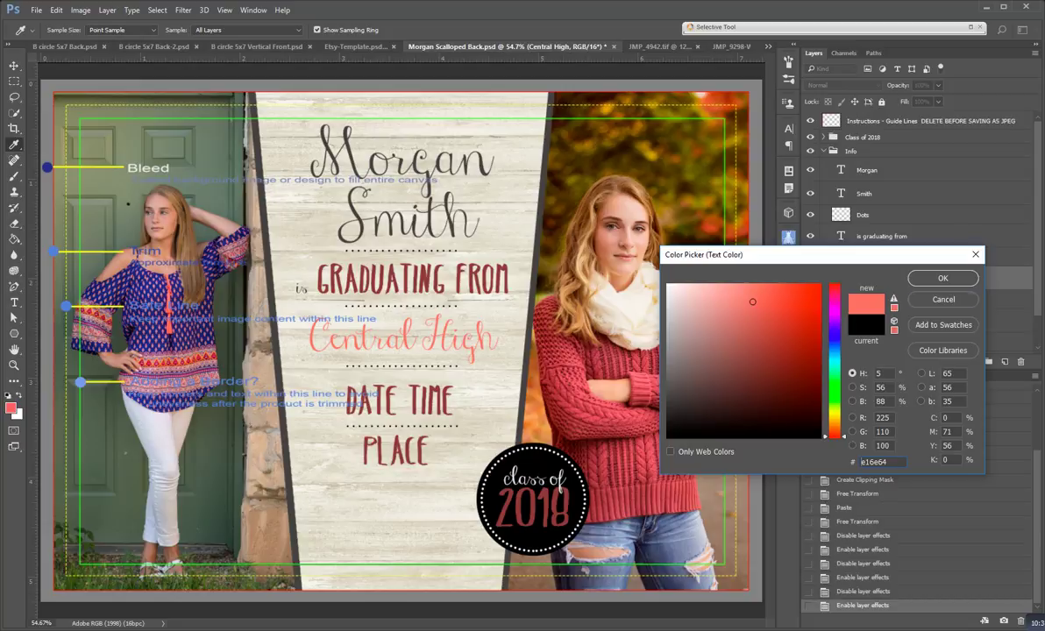
{"action": "key", "text": "Escape"}
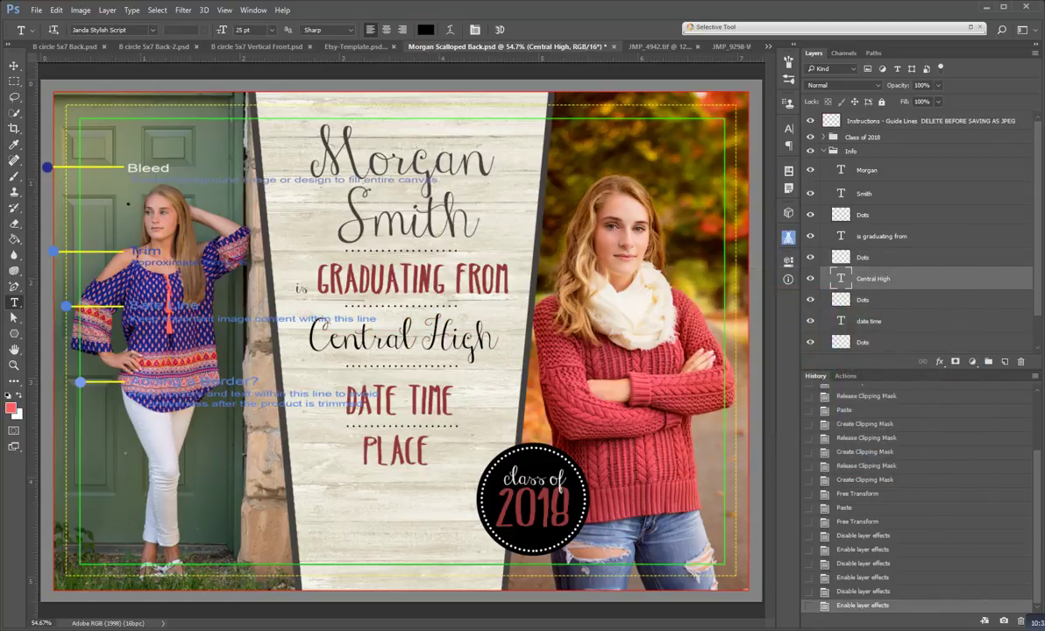
Collapse the Info group, expand the Class of 2018 group and toggle the Circle layer's visibility, ending with it hidden
{"action": "left_click", "coordinate": [824, 151]}
{"action": "left_click", "coordinate": [824, 137]}
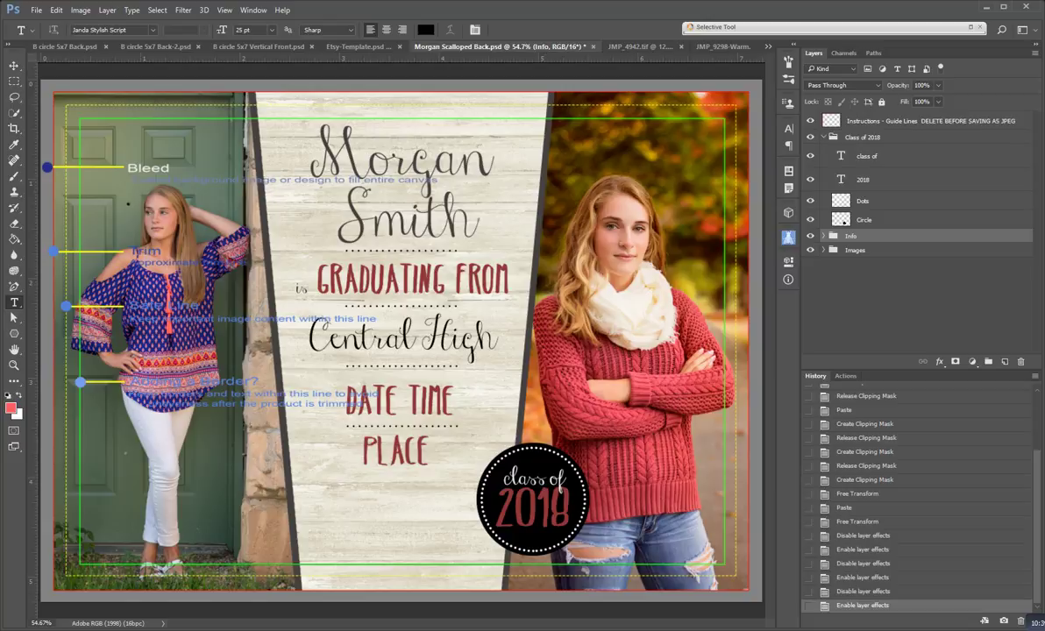
{"action": "left_click", "coordinate": [809, 220]}
{"action": "left_click", "coordinate": [810, 220]}
{"action": "left_click", "coordinate": [810, 220]}
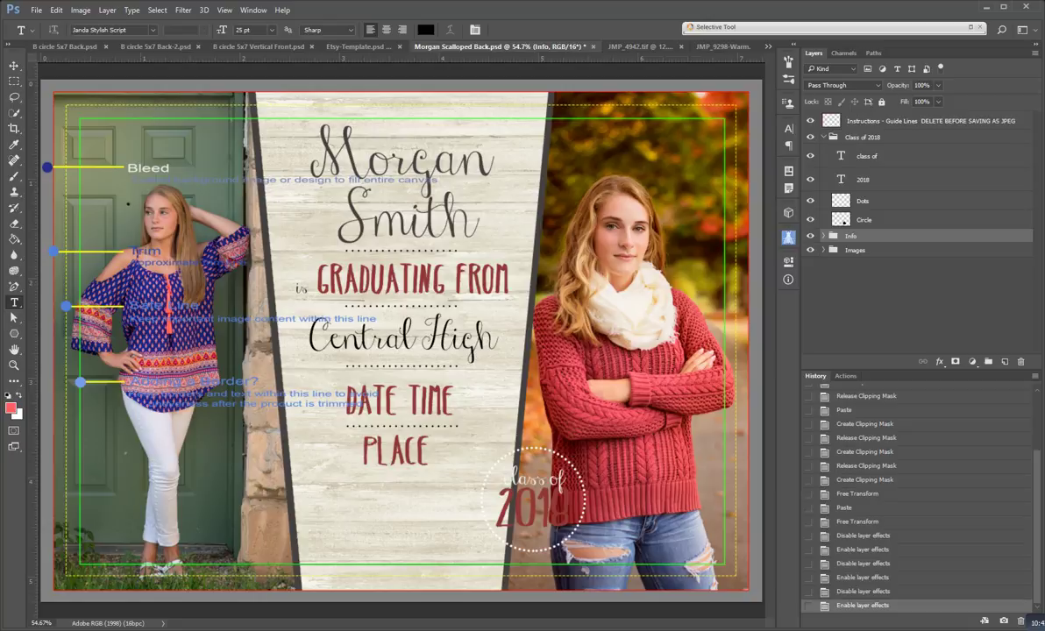
Make the Circle layer visible and toggle a Color Overlay effect in its layer style, leaving the overlay enabled
{"action": "left_click", "coordinate": [810, 220]}
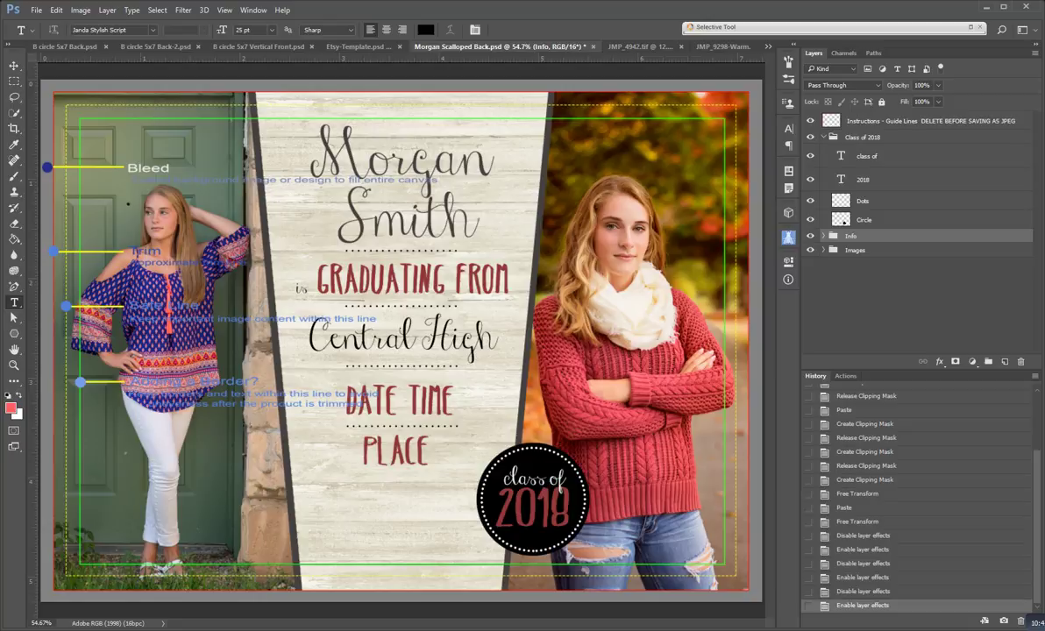
{"action": "double_click", "coordinate": [912, 220]}
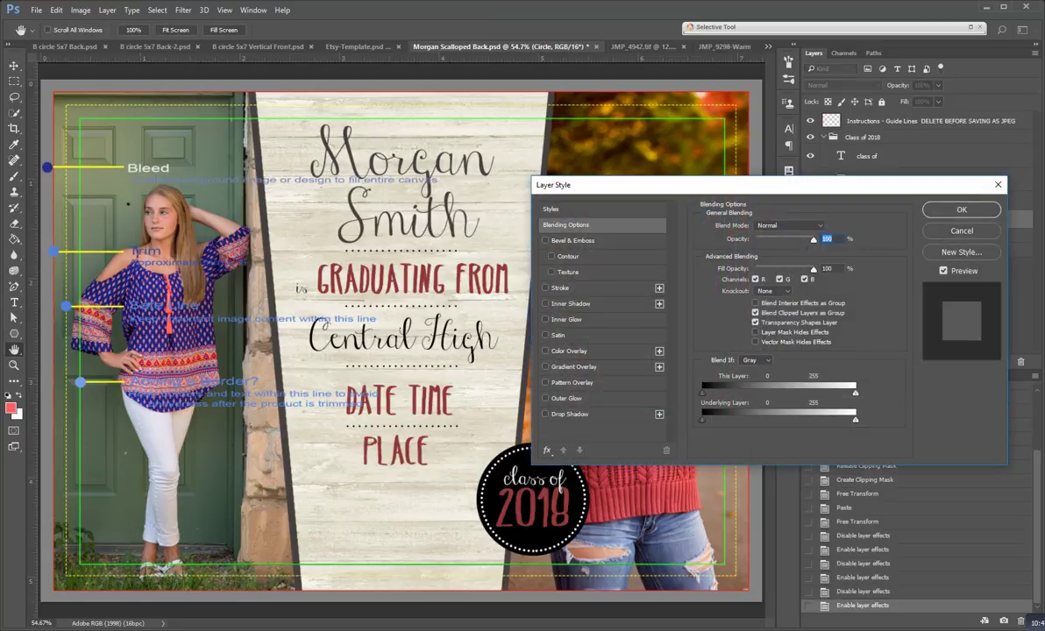
{"action": "left_click_drag", "start_coordinate": [613, 185], "coordinate": [648, 113]}
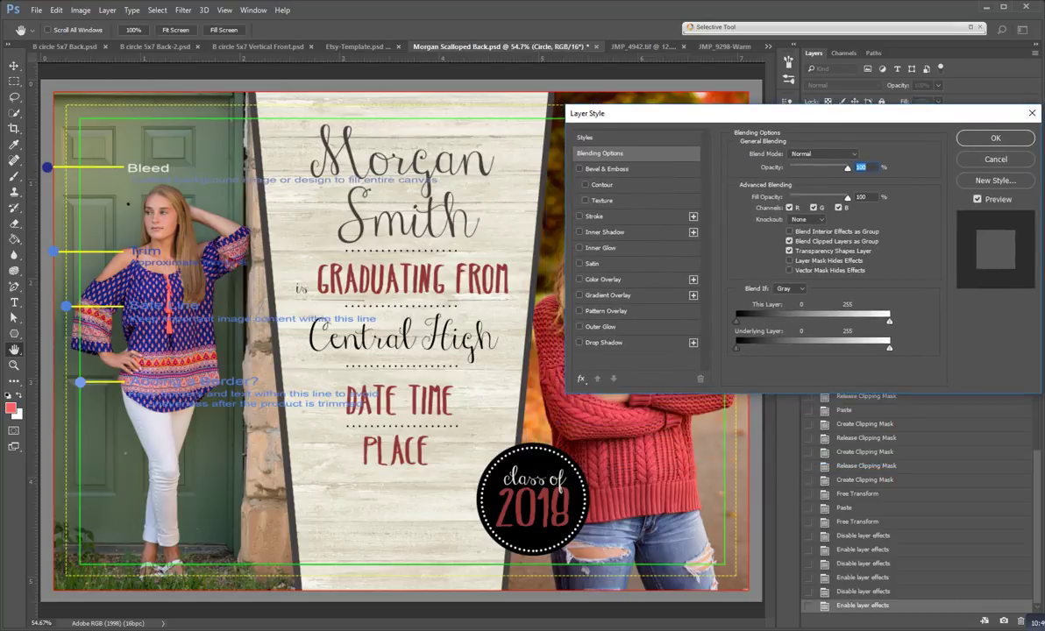
{"action": "left_click", "coordinate": [603, 279]}
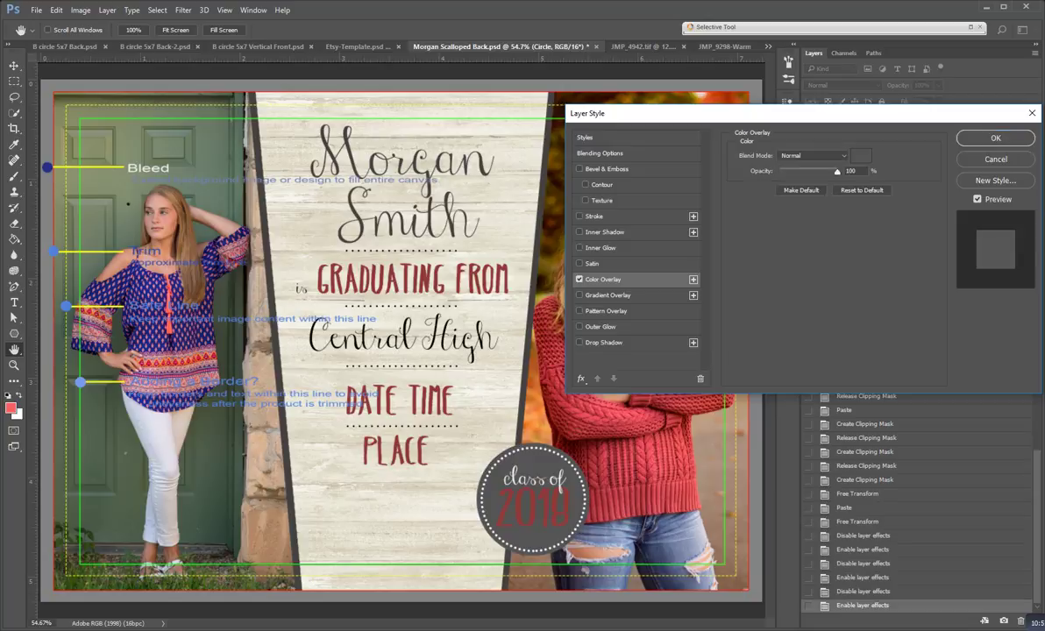
{"action": "left_click", "coordinate": [579, 278]}
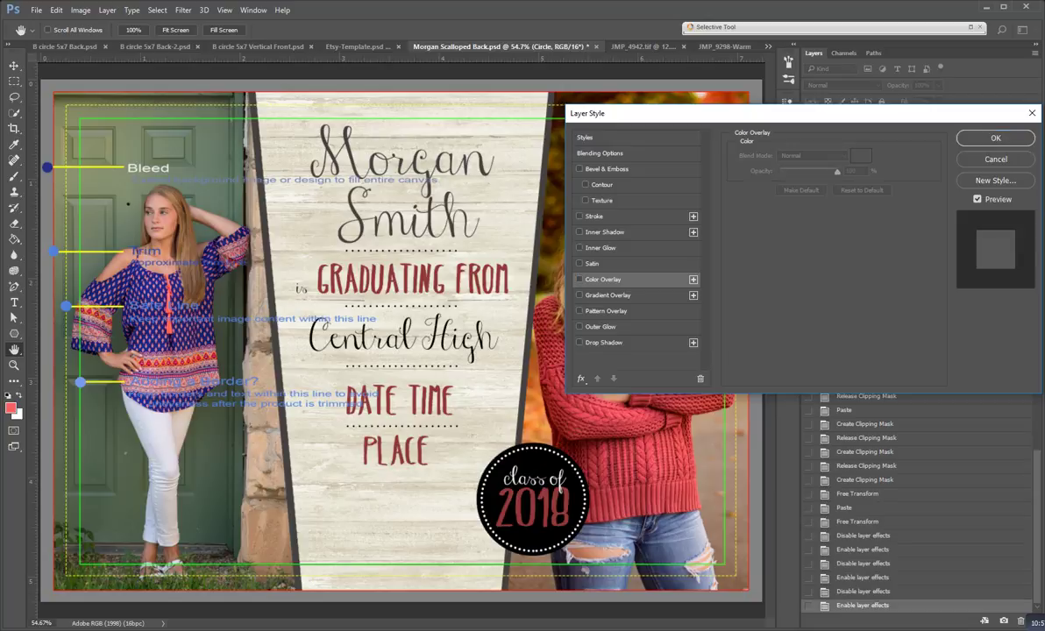
{"action": "left_click", "coordinate": [578, 279]}
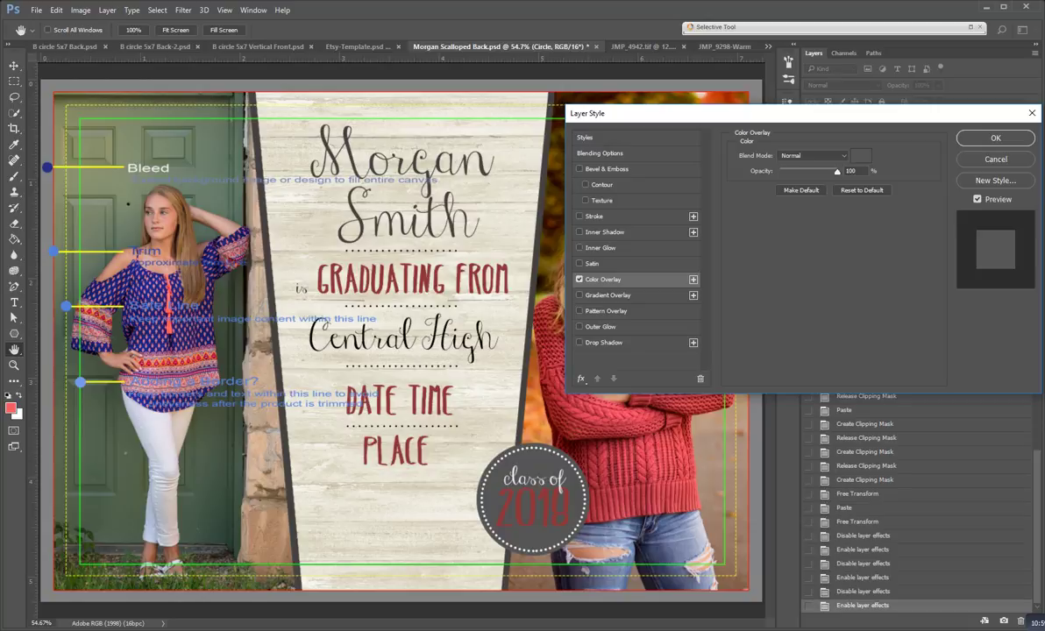
Try overlay colors on the Circle layer sampled from the sweater, jeans, wood background, blouse and red card text
{"action": "left_click", "coordinate": [861, 155]}
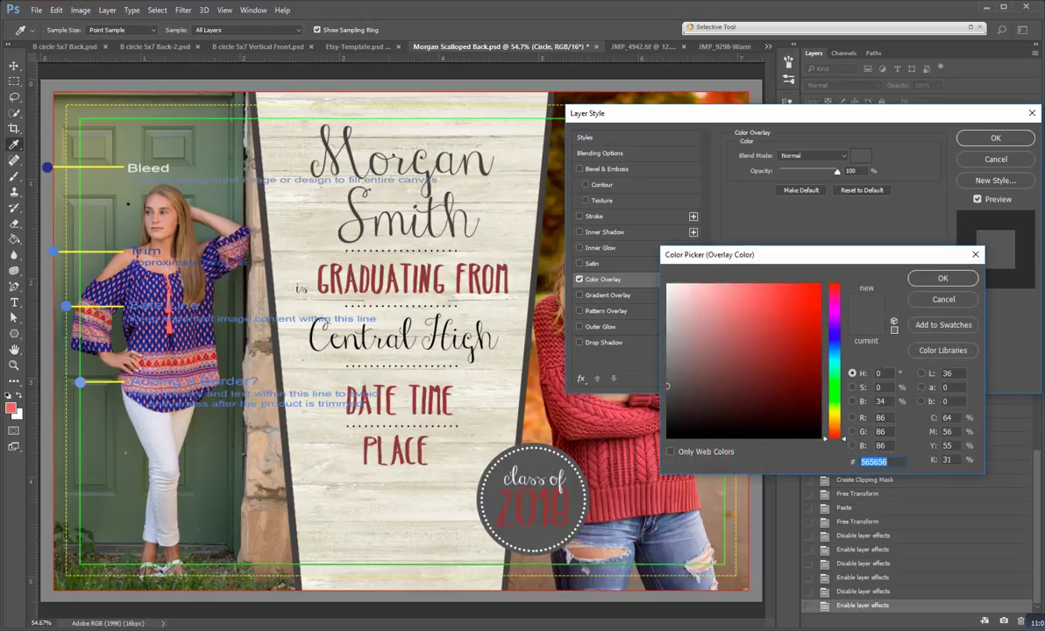
{"action": "left_click", "coordinate": [605, 435]}
{"action": "left_click", "coordinate": [606, 438]}
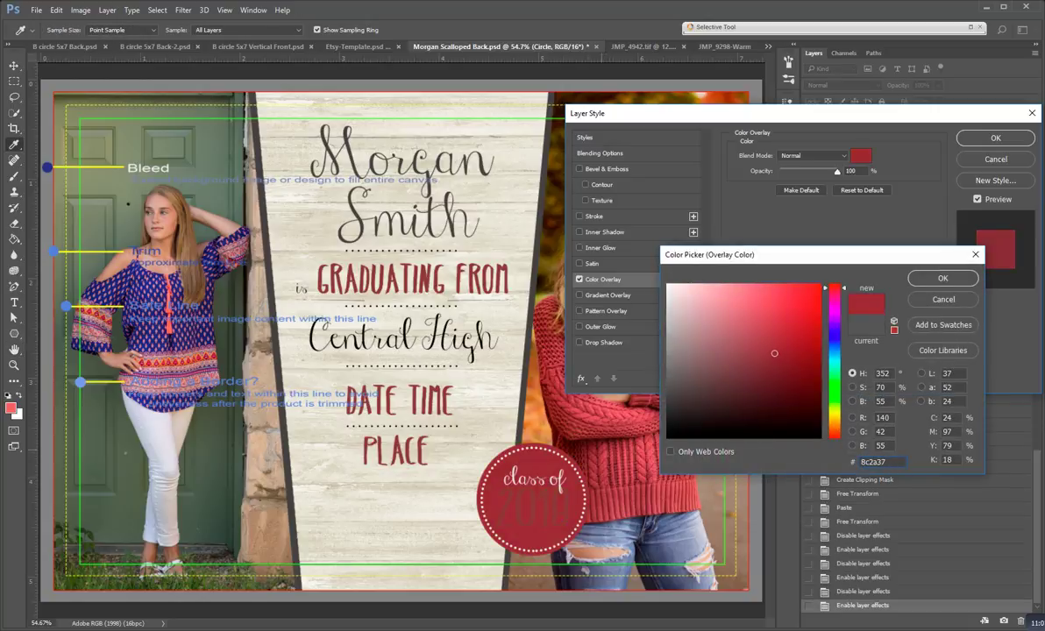
{"action": "left_click", "coordinate": [610, 442]}
{"action": "left_click", "coordinate": [614, 535]}
{"action": "left_click", "coordinate": [578, 491]}
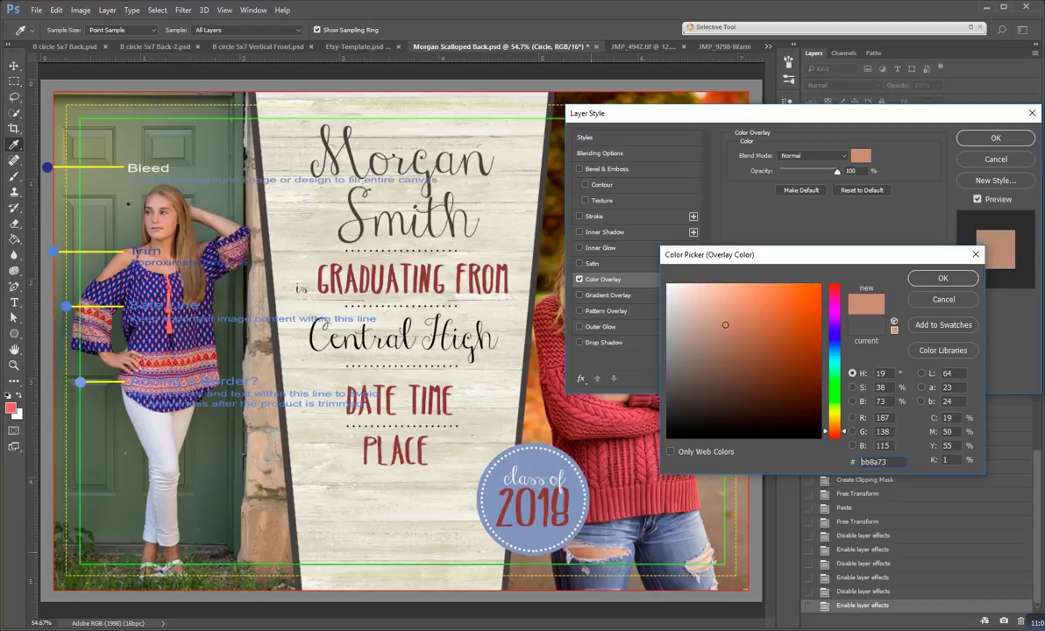
{"action": "left_click", "coordinate": [455, 421]}
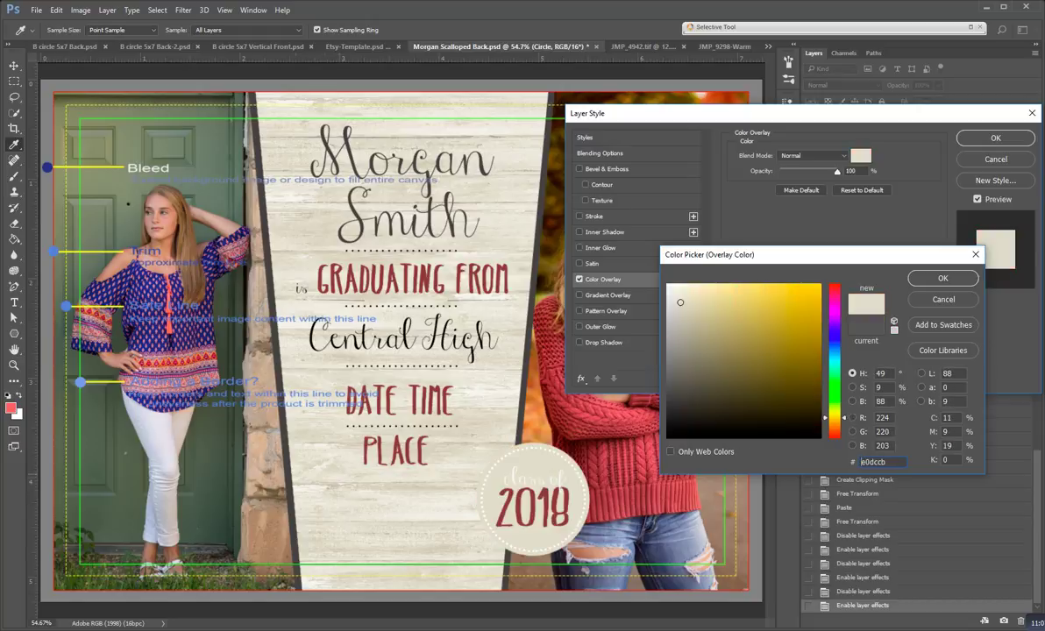
{"action": "left_click", "coordinate": [175, 289]}
{"action": "left_click", "coordinate": [158, 351]}
{"action": "left_click", "coordinate": [407, 400]}
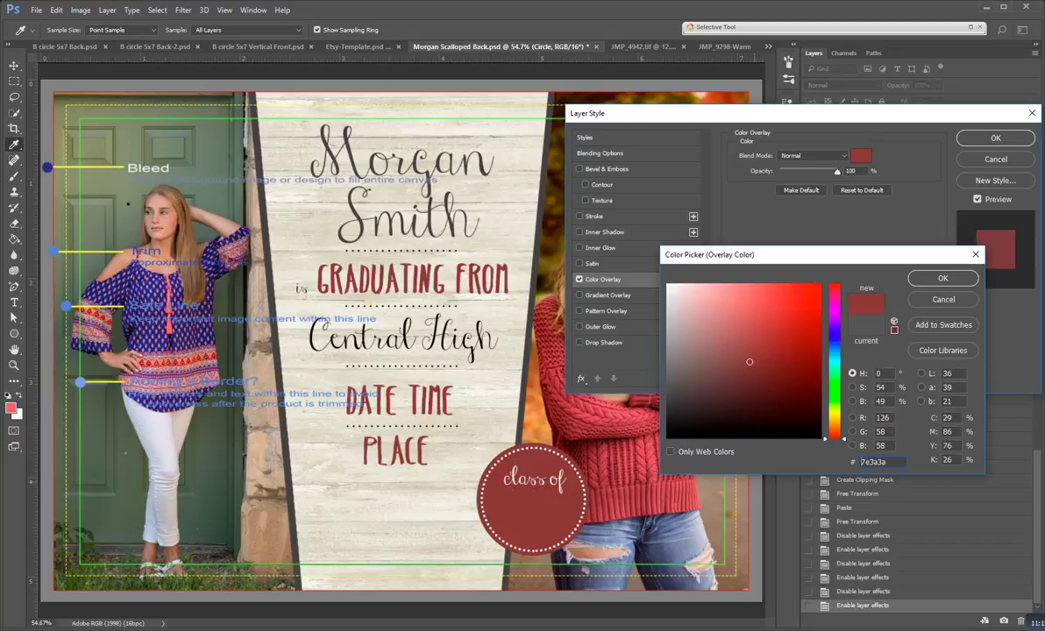
Try shifting the Circle's overlay hue to blue 3a4d7e, and cancel the color and layer style changes
{"action": "left_click_drag", "start_coordinate": [834, 438], "coordinate": [833, 343]}
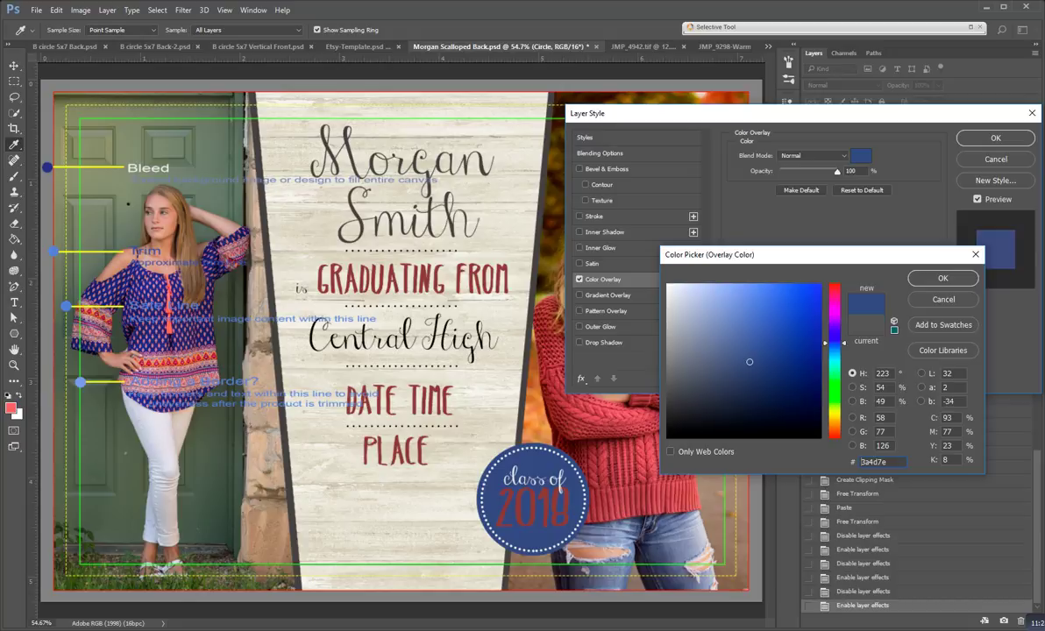
{"action": "left_click", "coordinate": [873, 461]}
{"action": "key", "text": "Escape"}
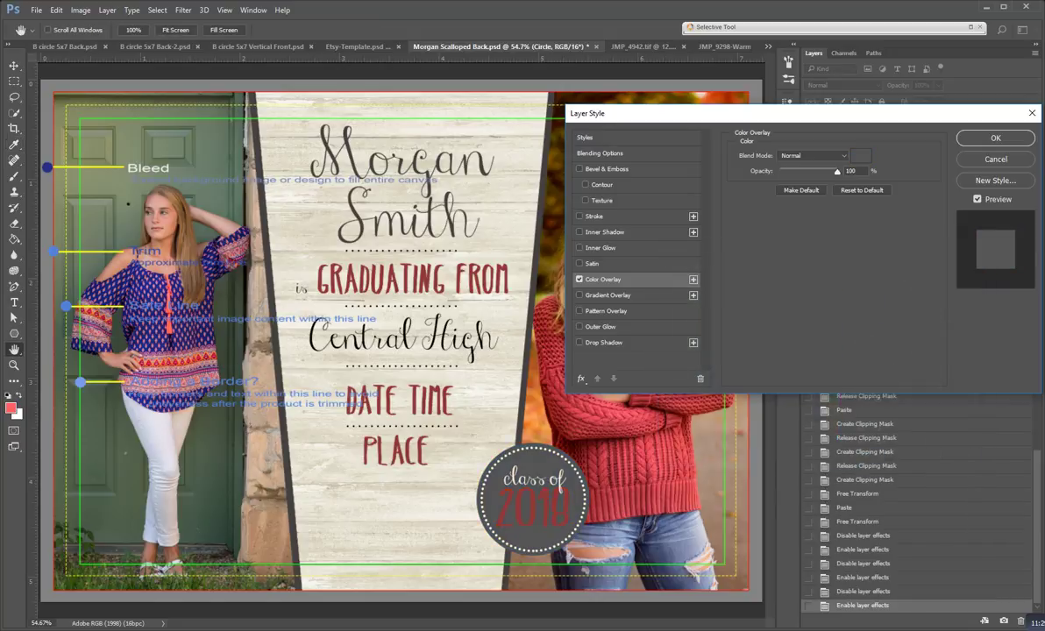
{"action": "key", "text": "Escape"}
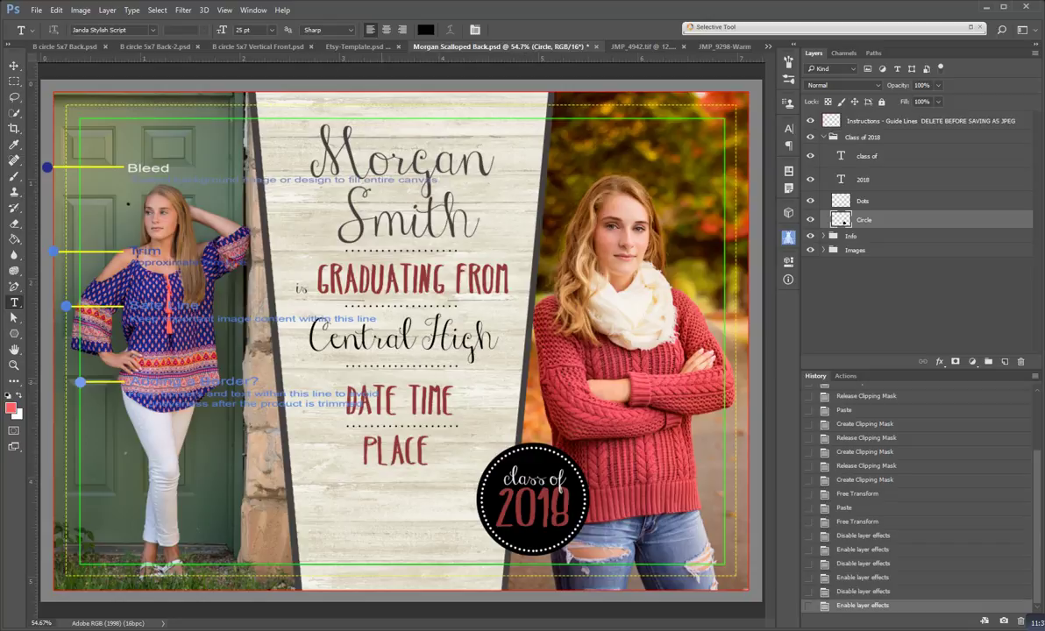
In Morgan Scalloped Back.psd, activate the Move tool, expand the Images group and select the Left clipping mask layer
{"action": "left_click", "coordinate": [644, 46]}
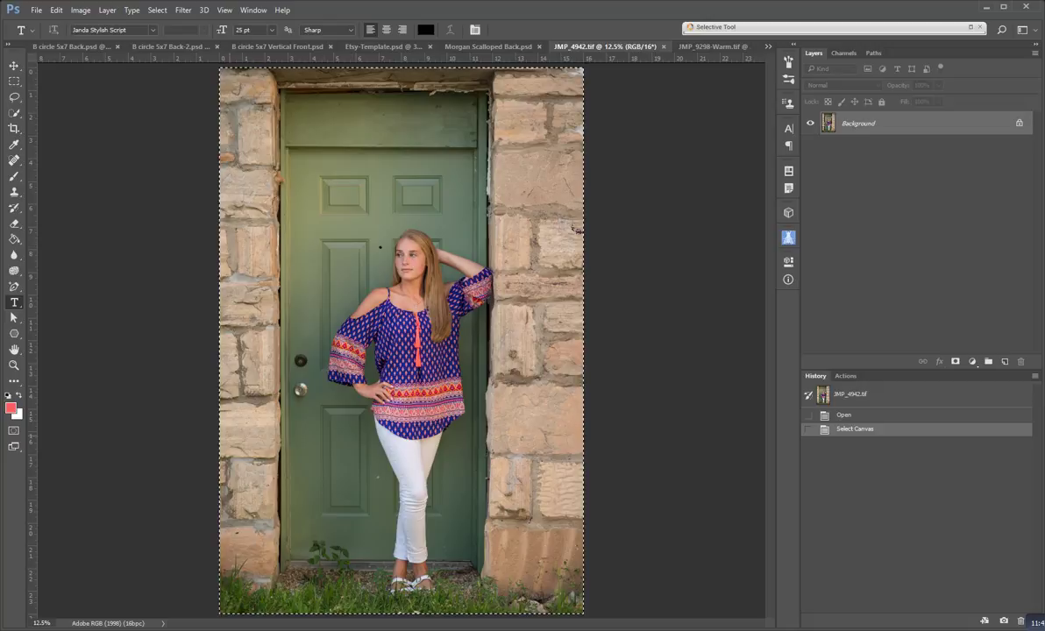
{"action": "key", "text": "ctrl+shift+Tab"}
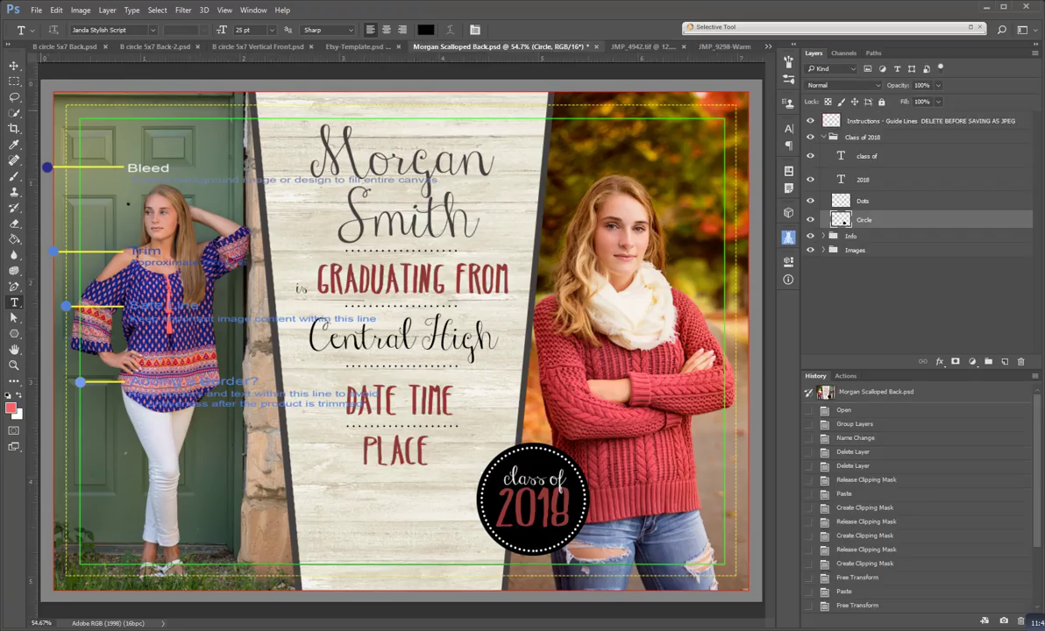
{"action": "key", "text": "v"}
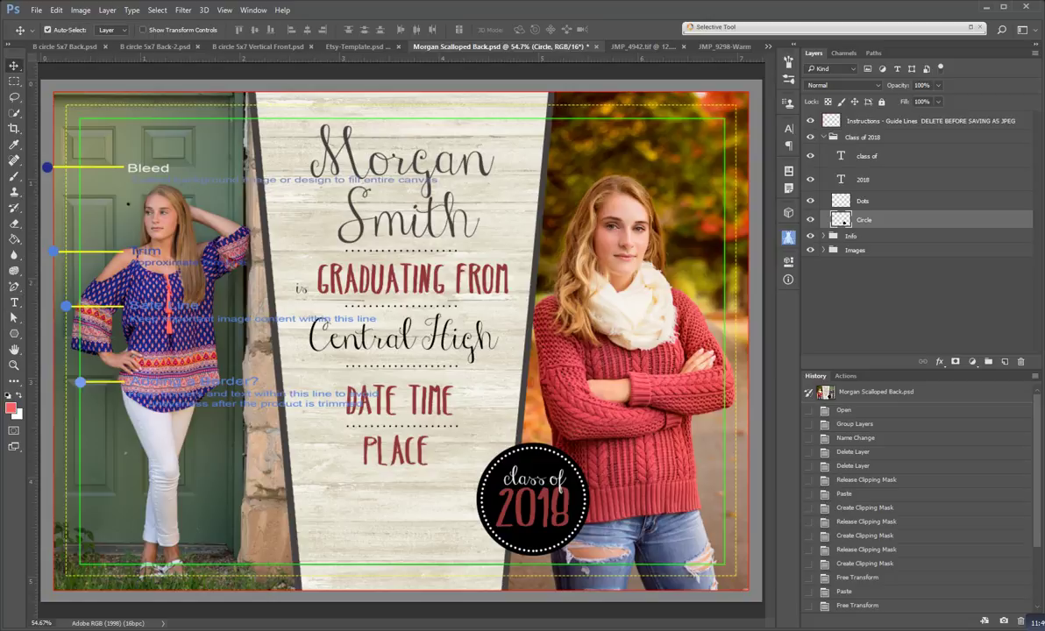
{"action": "left_click", "coordinate": [823, 250]}
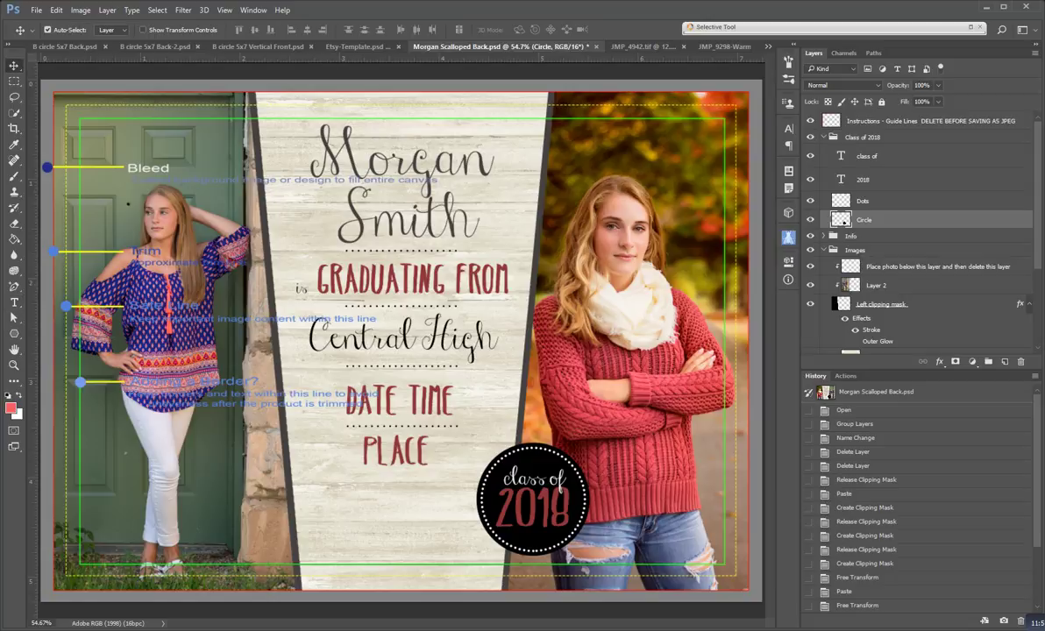
{"action": "left_click", "coordinate": [881, 303]}
{"action": "scroll", "coordinate": [881, 303], "scroll_direction": "down", "scroll_amount": 2}
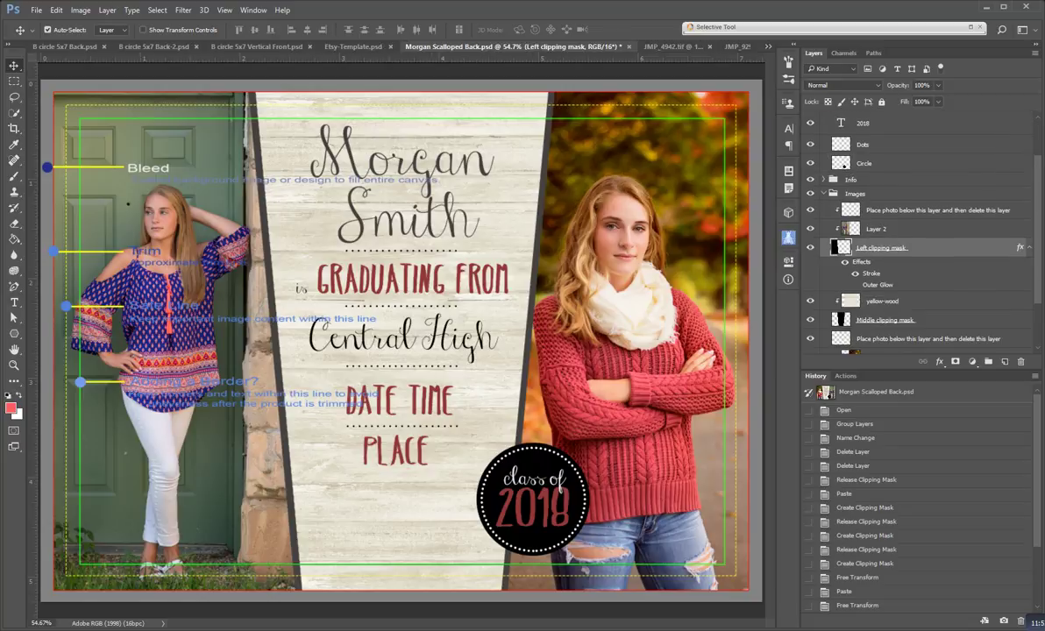